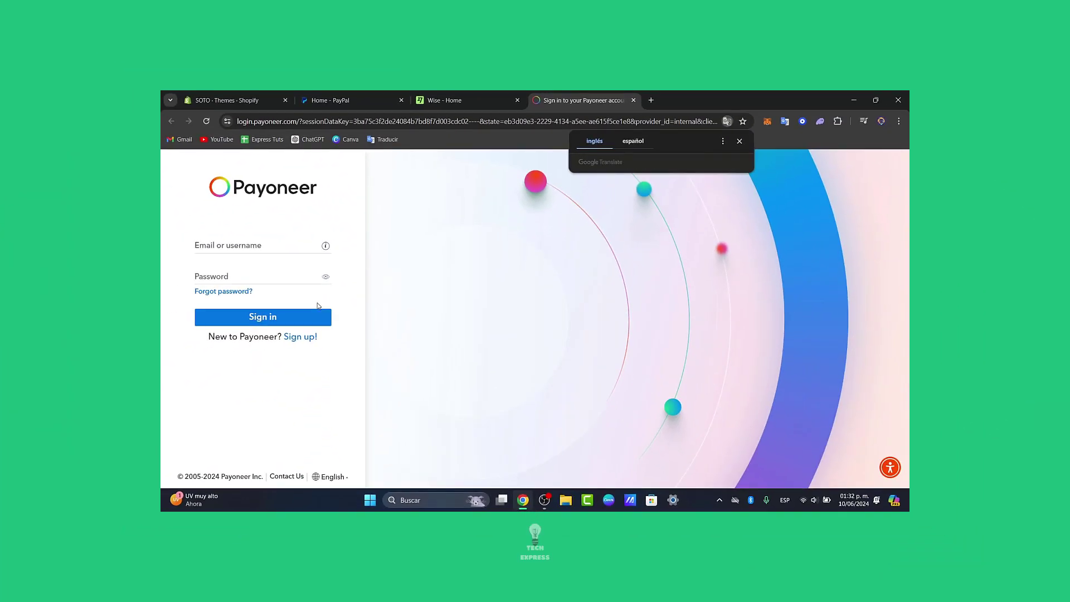
Go back to the Wise home dashboard and open the saved Recipients list
{"action": "left_click", "coordinate": [504, 95]}
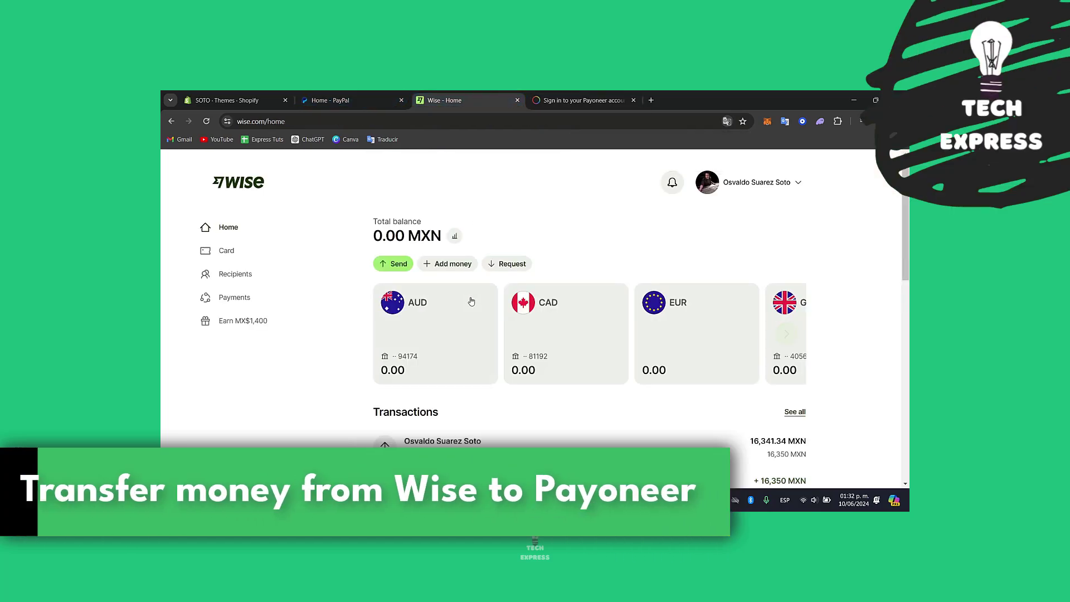
{"action": "left_click", "coordinate": [633, 96]}
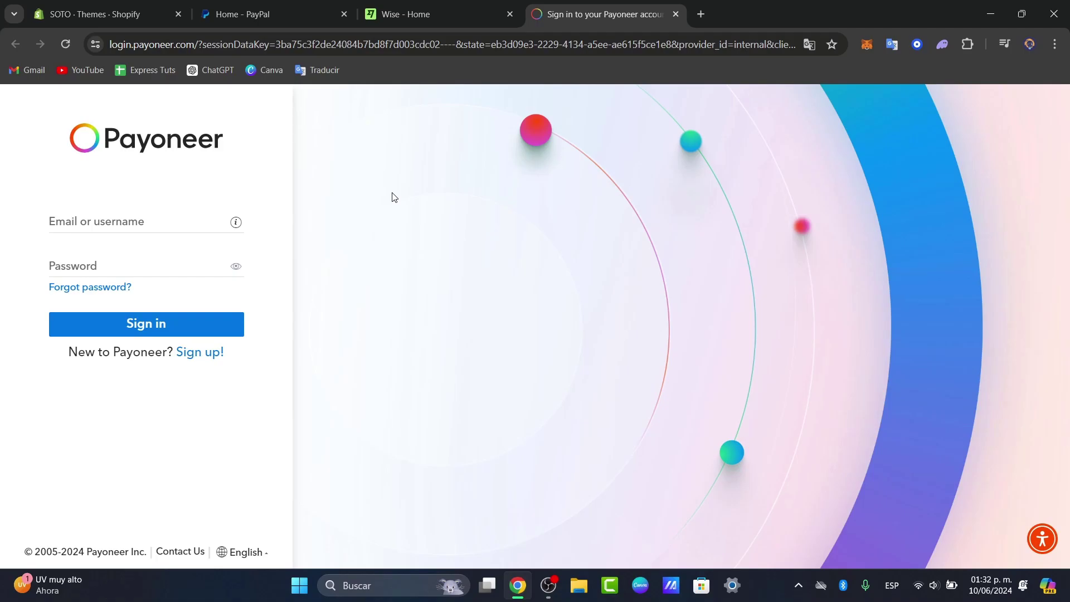
{"action": "left_click", "coordinate": [470, 6]}
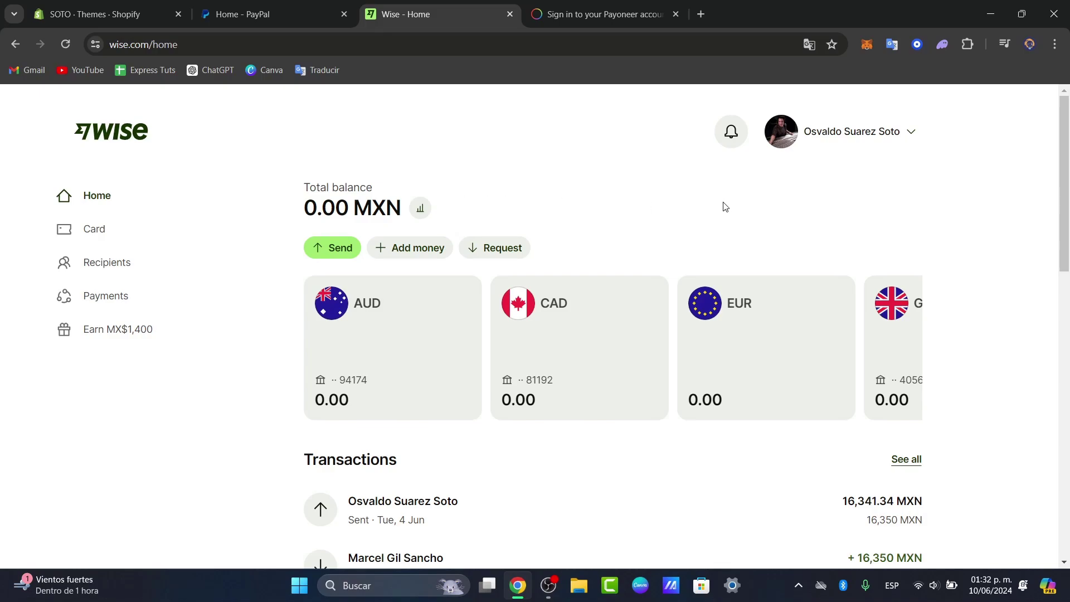
{"action": "left_click", "coordinate": [124, 271]}
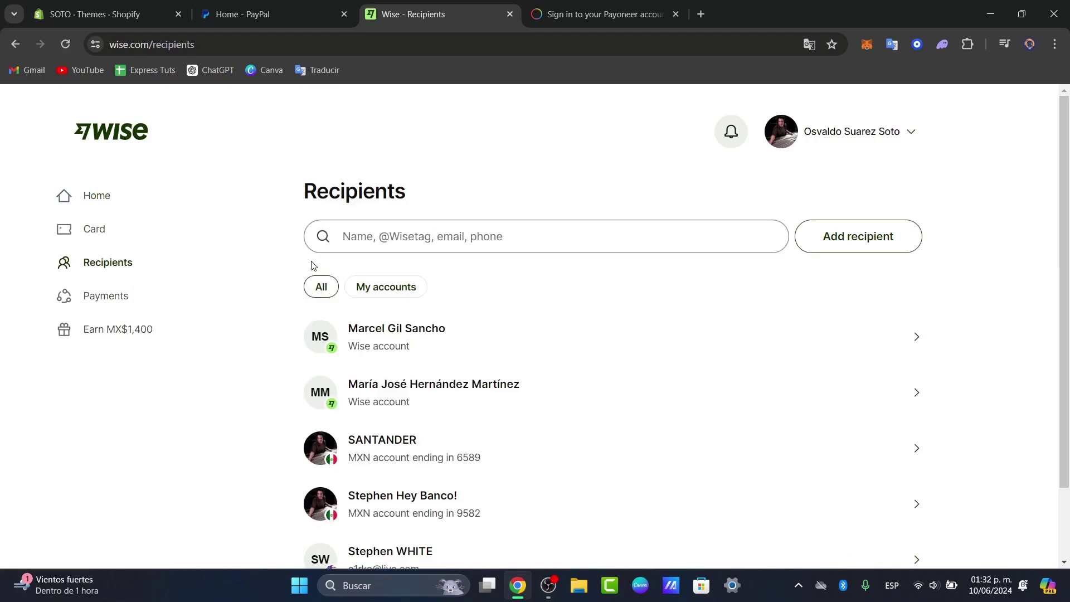
Start a new recipient in US dollars and choose to enter their bank details
{"action": "left_click", "coordinate": [868, 239]}
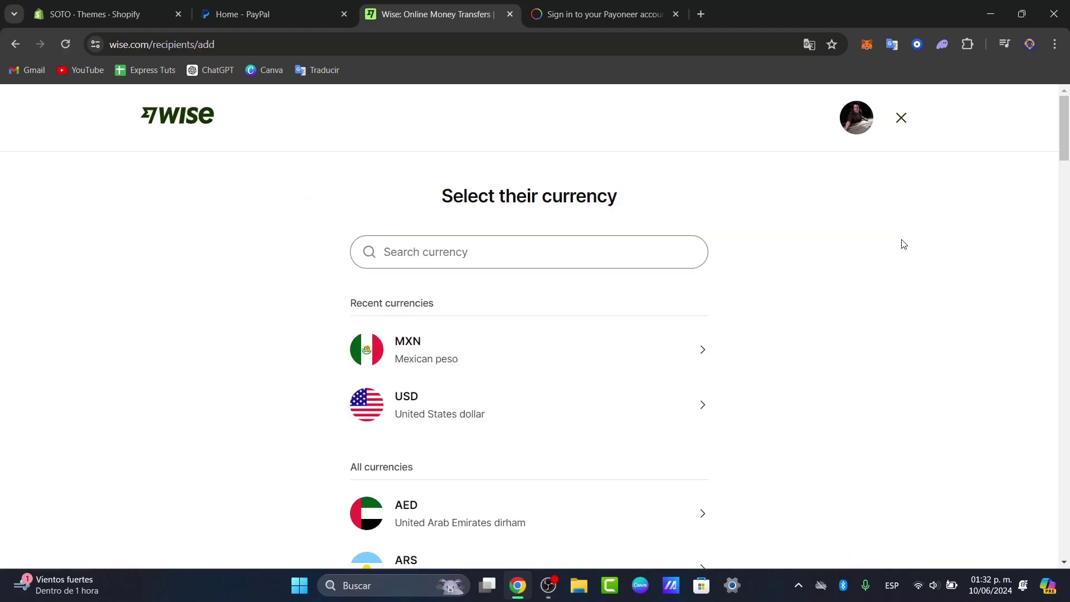
{"action": "left_click_drag", "start_coordinate": [467, 196], "coordinate": [663, 203]}
{"action": "scroll", "coordinate": [652, 210], "scroll_direction": "down", "scroll_amount": 5}
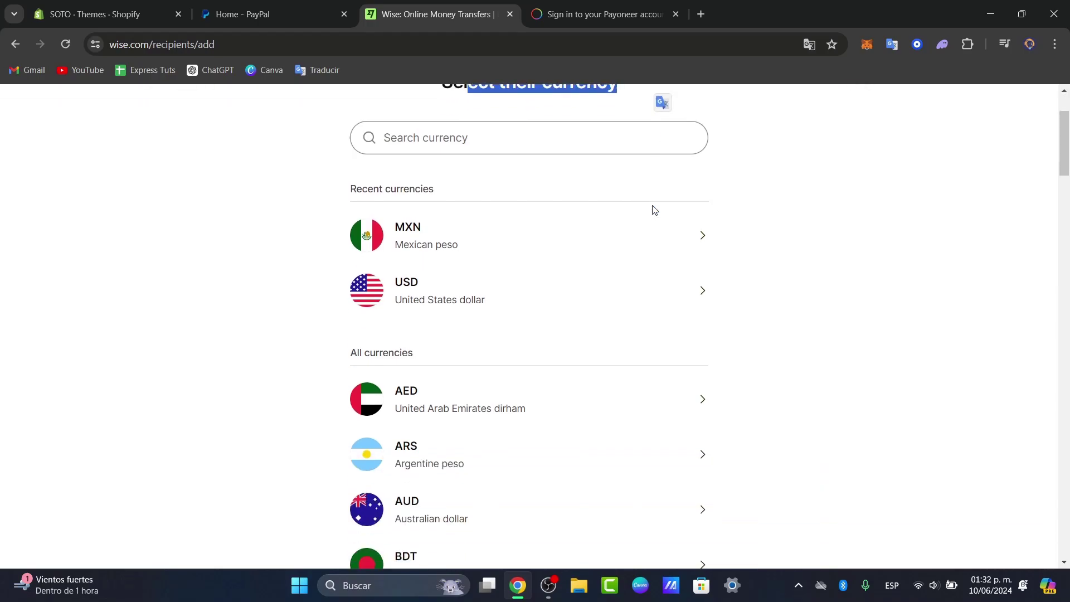
{"action": "scroll", "coordinate": [624, 220], "scroll_direction": "up", "scroll_amount": 3}
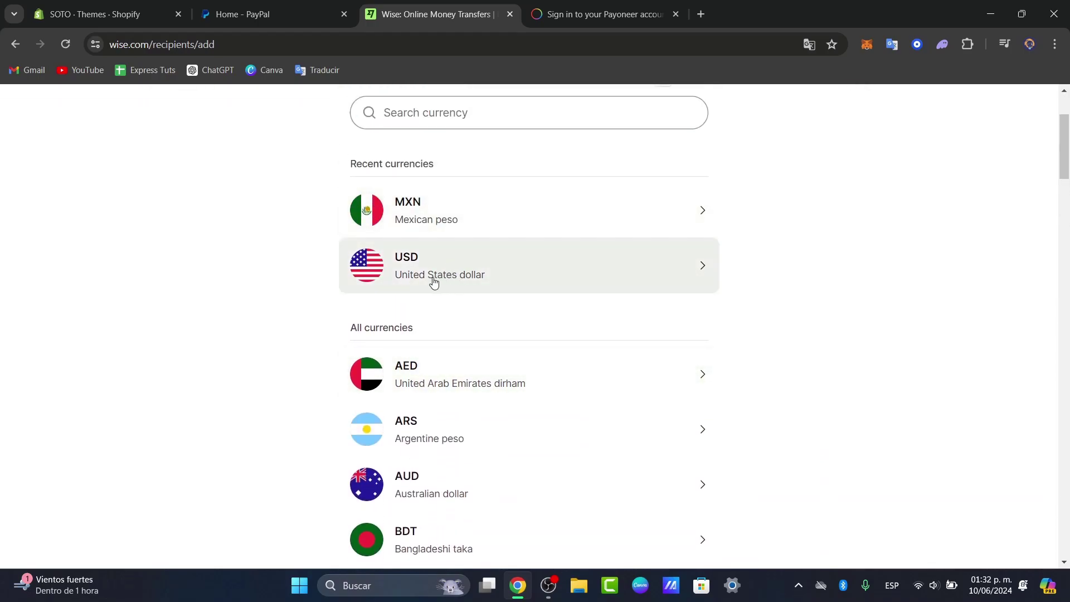
{"action": "left_click", "coordinate": [504, 284]}
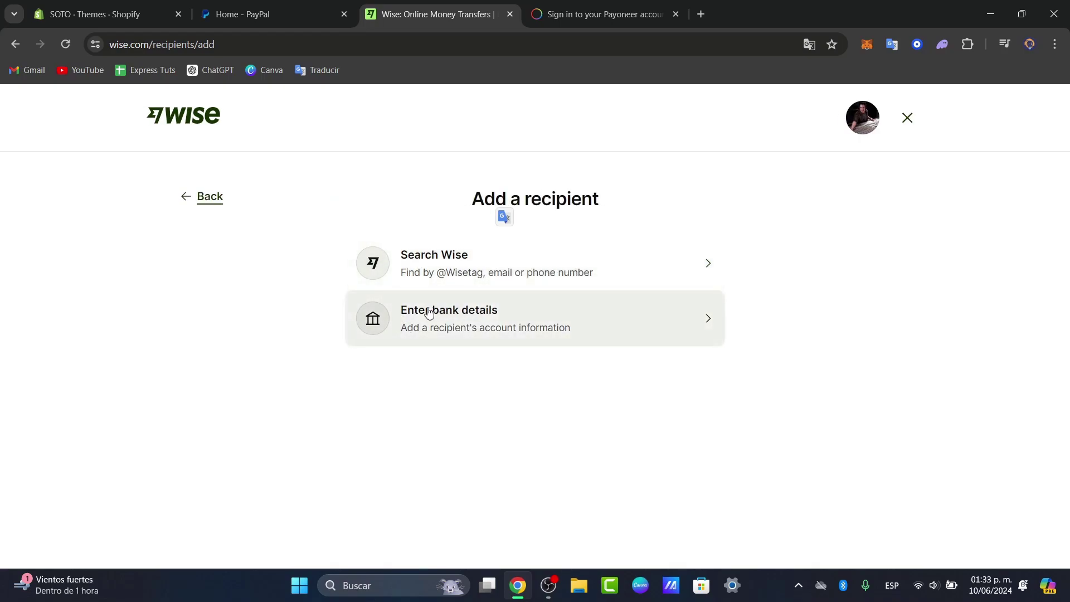
{"action": "left_click", "coordinate": [596, 326]}
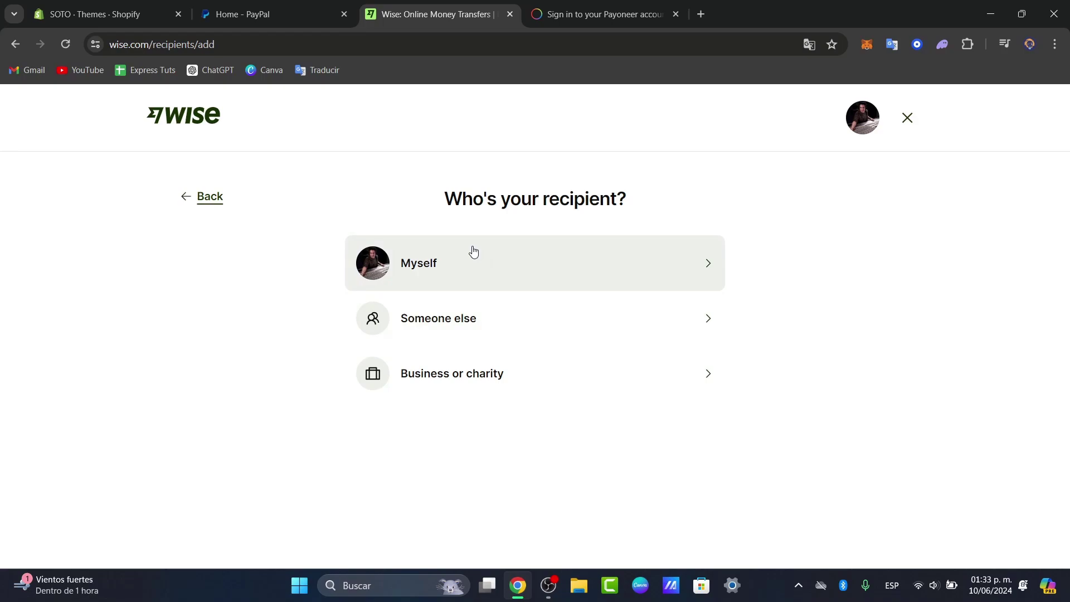
Choose Myself as the recipient and preview the ACH fields, switching account type from Checking to Savings
{"action": "left_click_drag", "start_coordinate": [442, 207], "coordinate": [673, 209]}
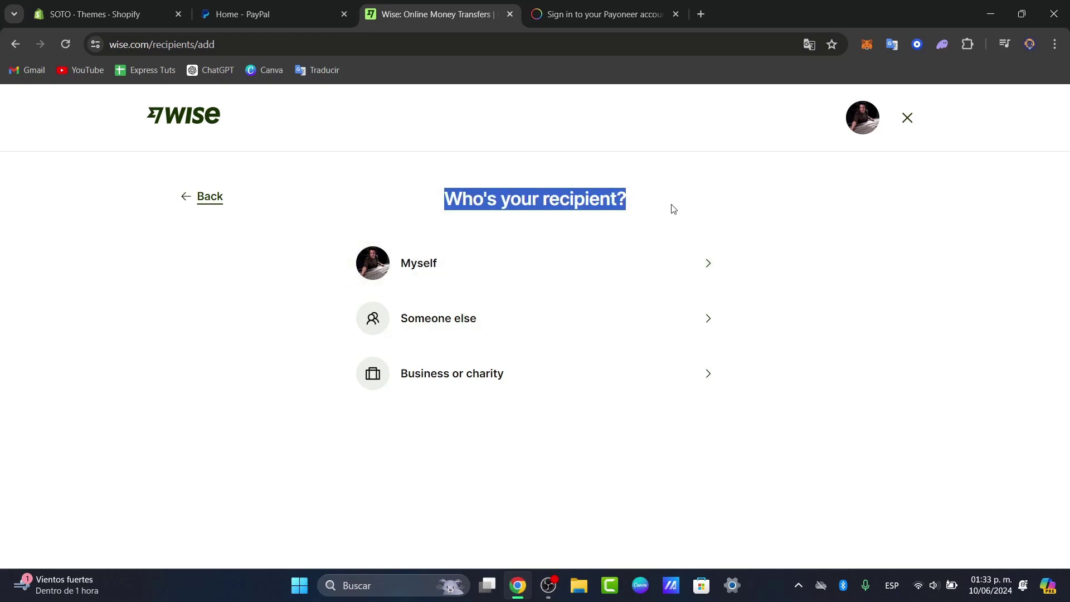
{"action": "left_click", "coordinate": [419, 266]}
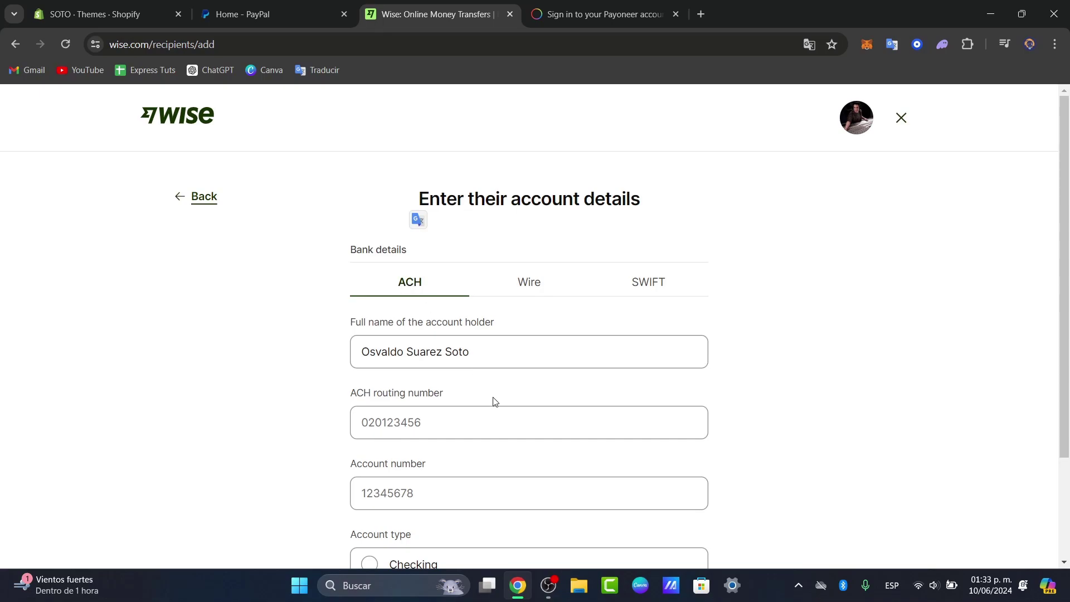
{"action": "left_click", "coordinate": [466, 430]}
{"action": "scroll", "coordinate": [466, 433], "scroll_direction": "down", "scroll_amount": 3}
{"action": "left_click", "coordinate": [461, 358]}
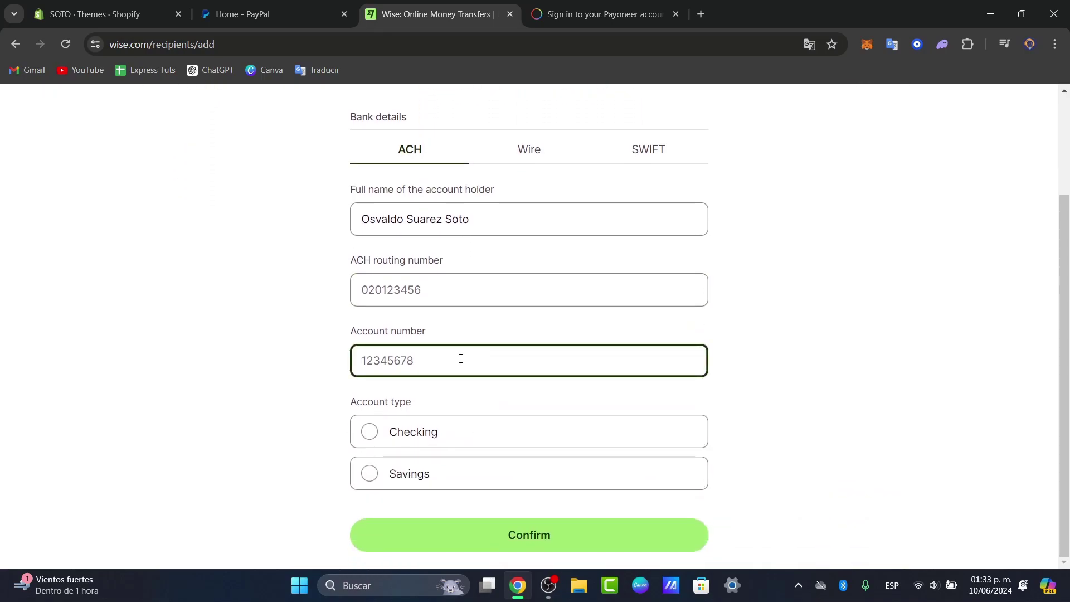
{"action": "left_click", "coordinate": [452, 432]}
{"action": "left_click", "coordinate": [456, 480]}
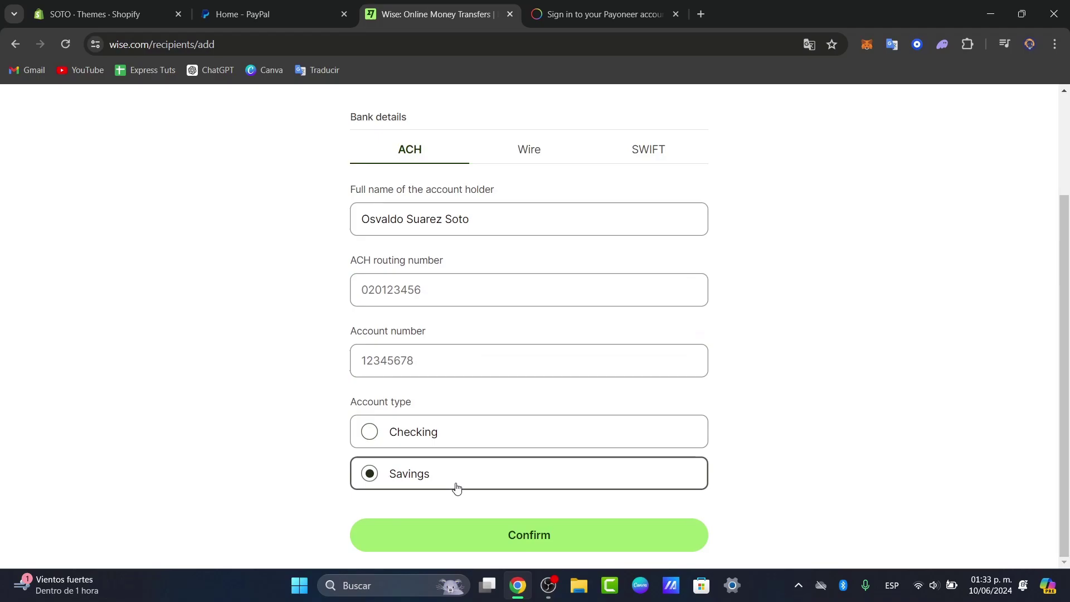
{"action": "scroll", "coordinate": [457, 488], "scroll_direction": "up", "scroll_amount": 3}
Back out of the recipient setup to the home dashboard and page the balances over to USD
{"action": "left_click", "coordinate": [198, 194]}
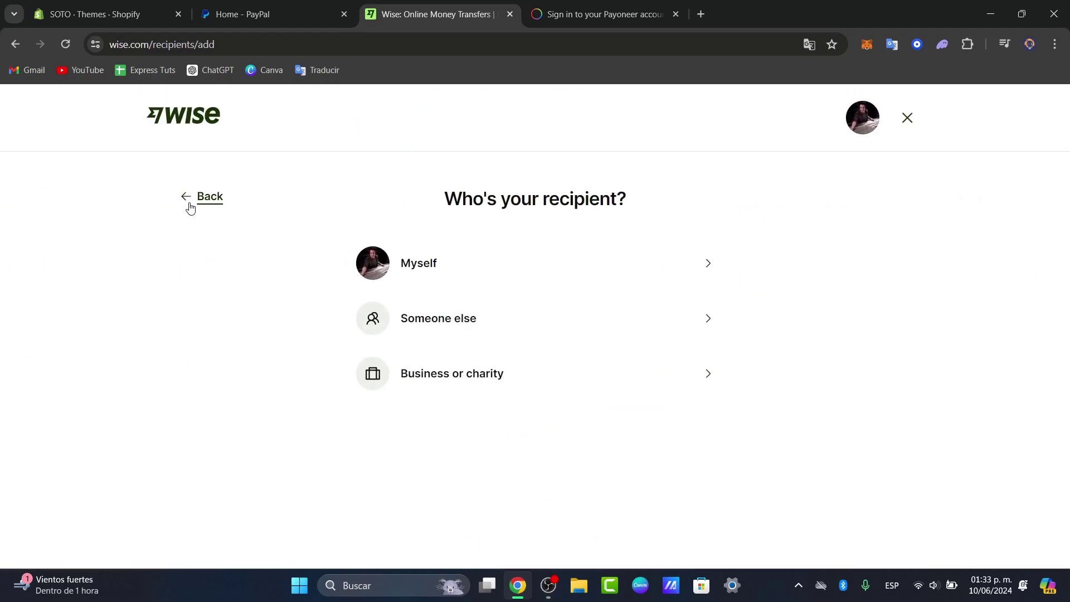
{"action": "left_click", "coordinate": [192, 197]}
{"action": "left_click", "coordinate": [188, 198]}
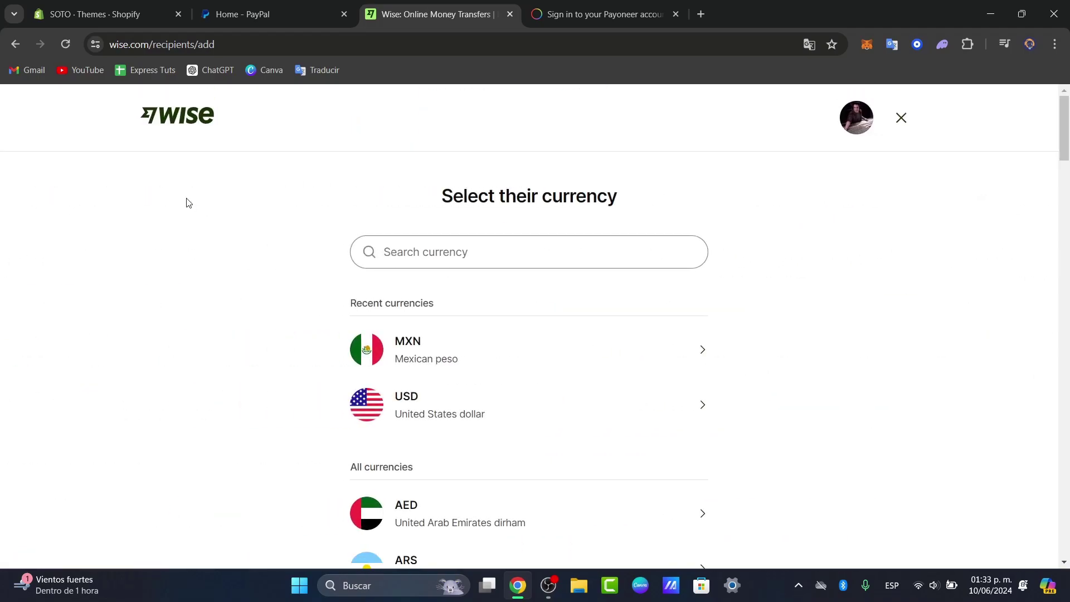
{"action": "left_click", "coordinate": [189, 120]}
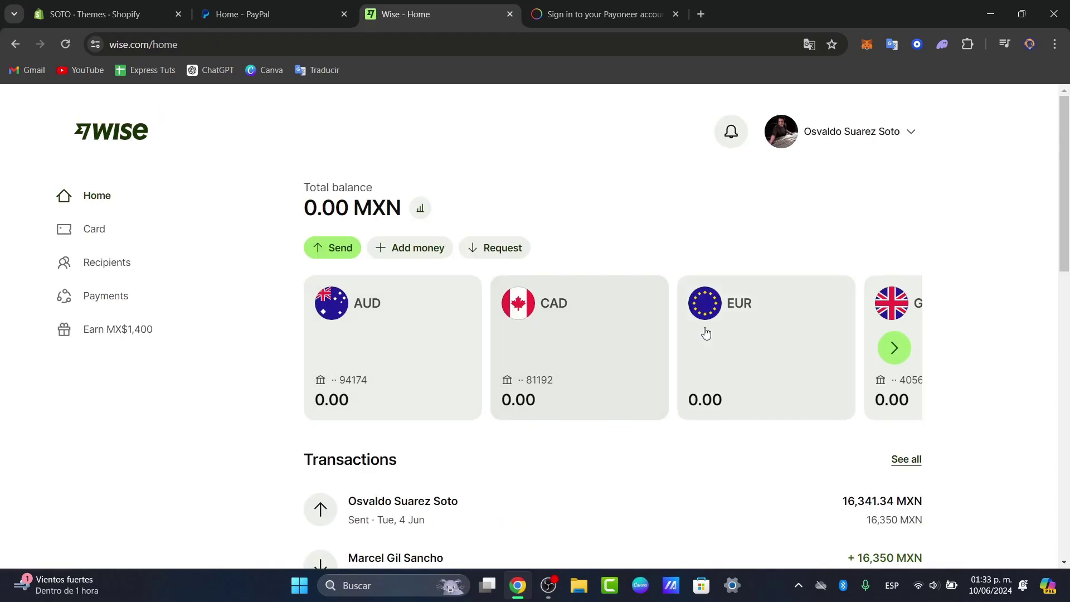
{"action": "left_click", "coordinate": [905, 349]}
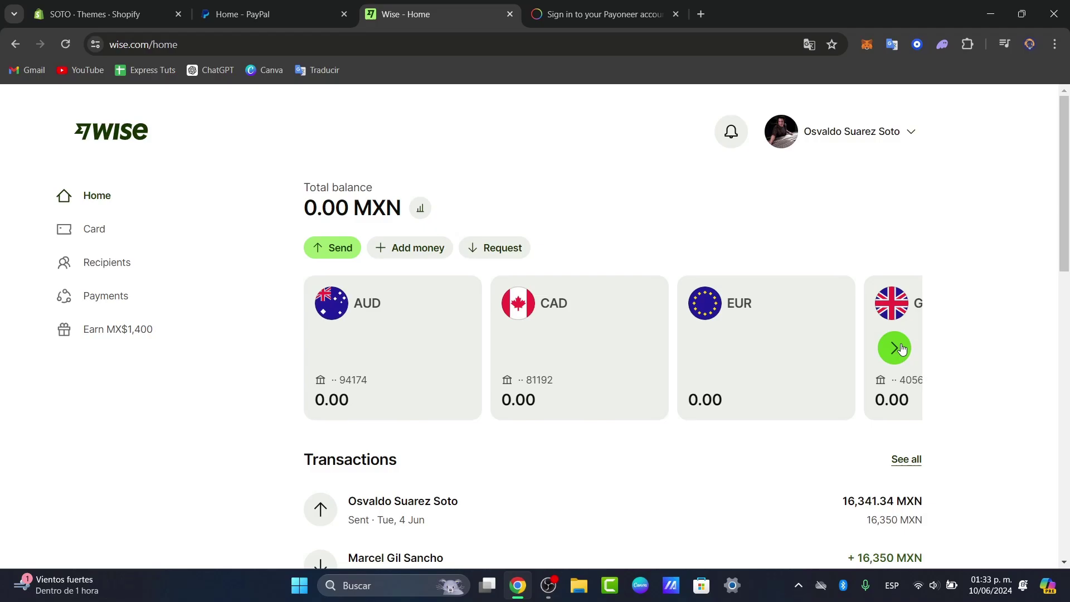
{"action": "left_click", "coordinate": [904, 349]}
{"action": "left_click", "coordinate": [902, 349]}
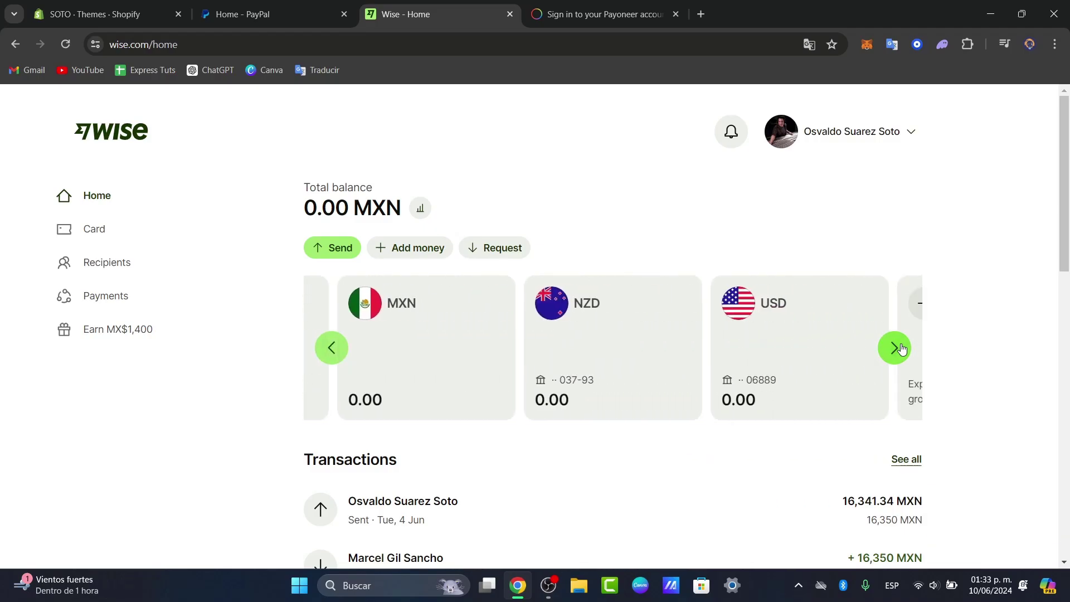
{"action": "left_click", "coordinate": [898, 348]}
Open the 0.00 USD balance, try Send and Convert, and dismiss both add-money notices
{"action": "left_click", "coordinate": [671, 339]}
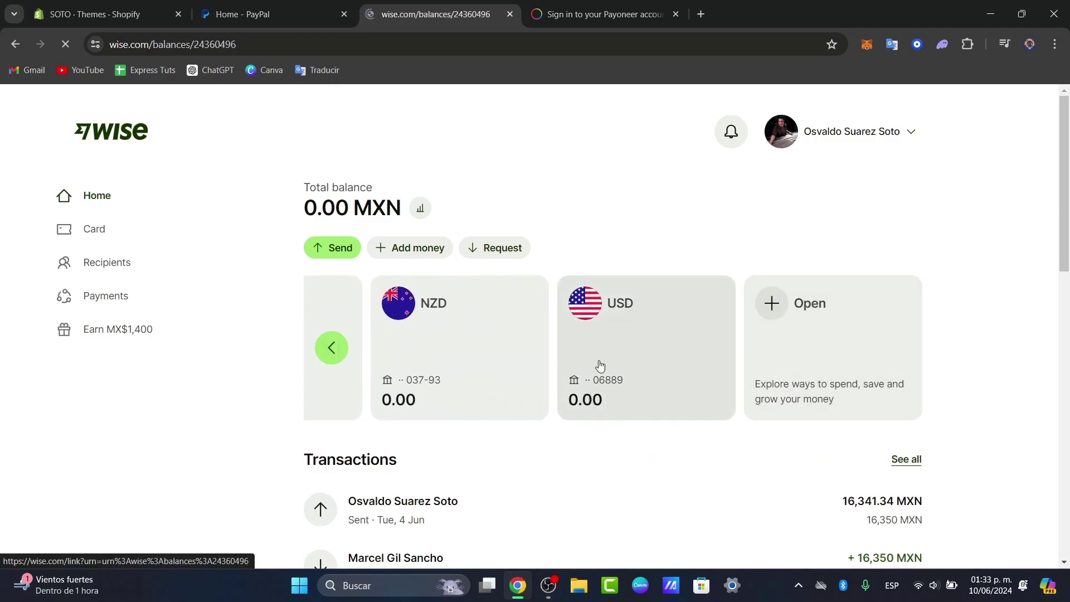
{"action": "left_click", "coordinate": [764, 279]}
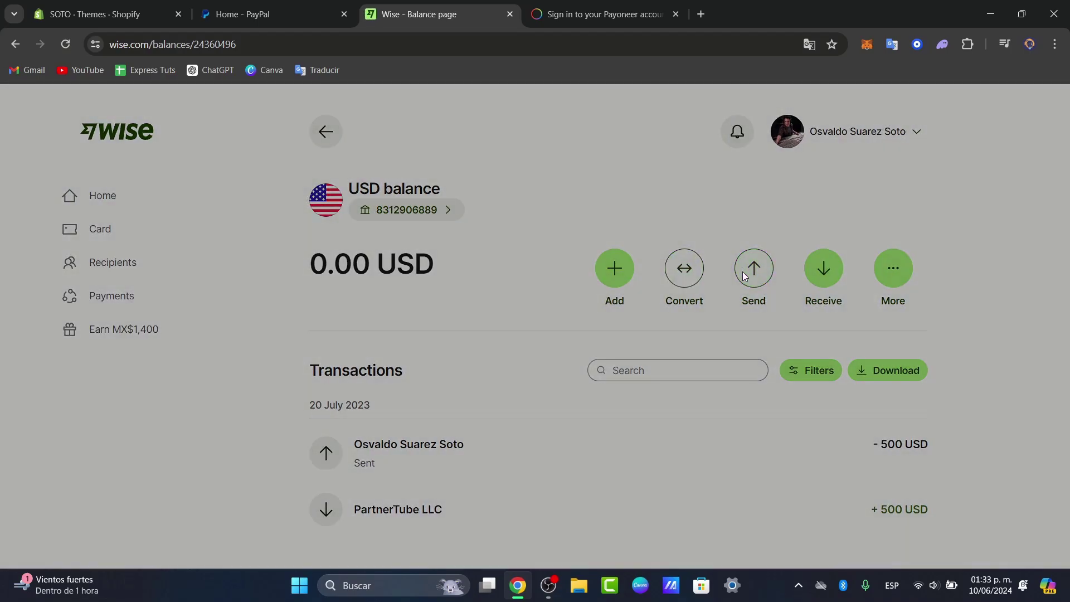
{"action": "left_click", "coordinate": [625, 464]}
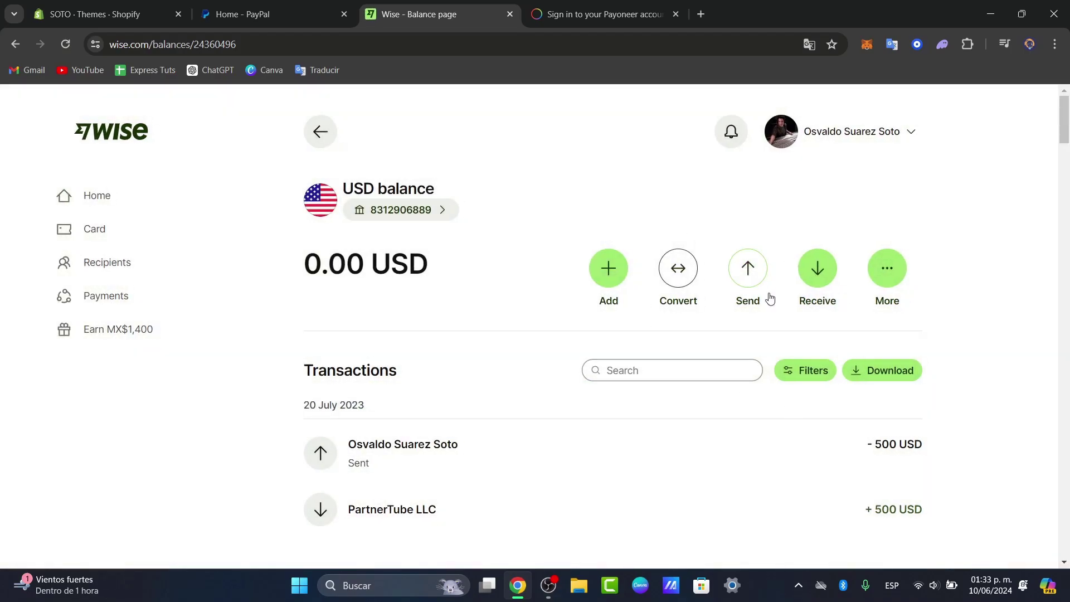
{"action": "left_click", "coordinate": [674, 277]}
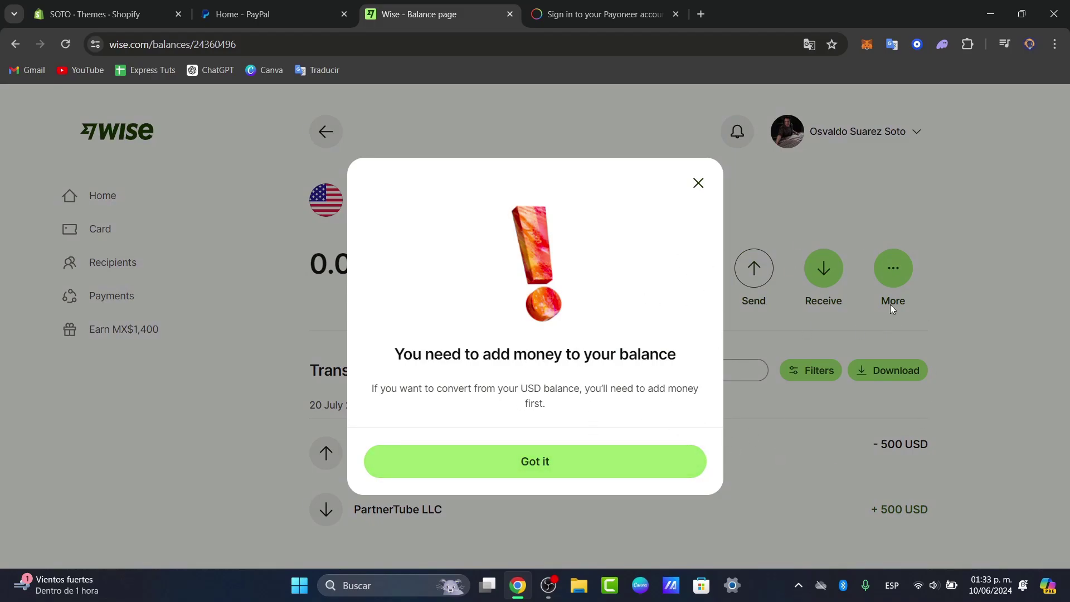
{"action": "left_click", "coordinate": [698, 183]}
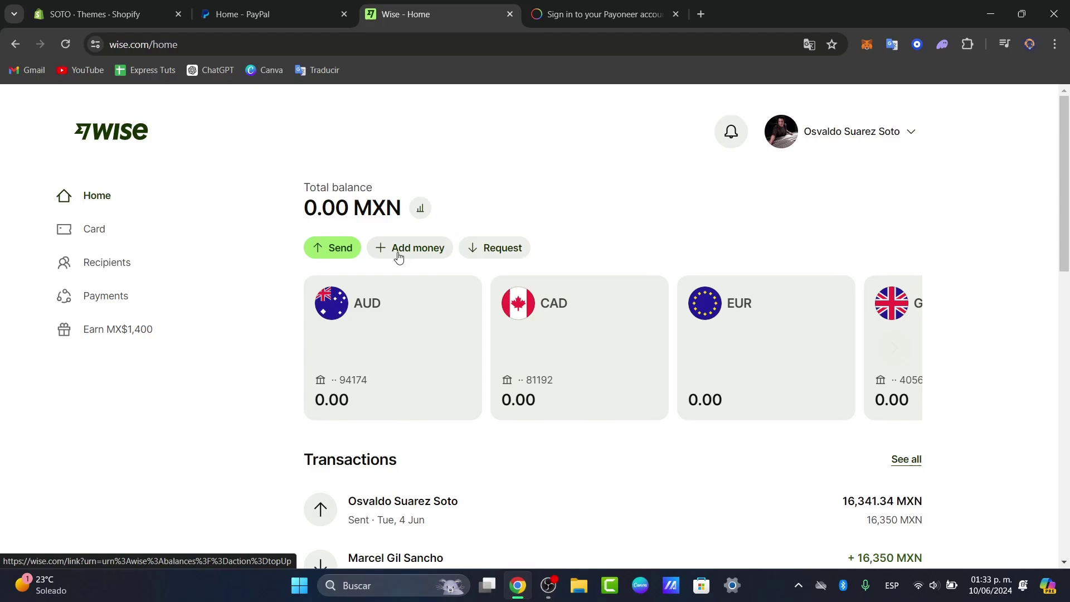
Set up a 2 USD transfer delivering 17.54 MXN to the SANTANDER account
{"action": "left_click", "coordinate": [344, 249]}
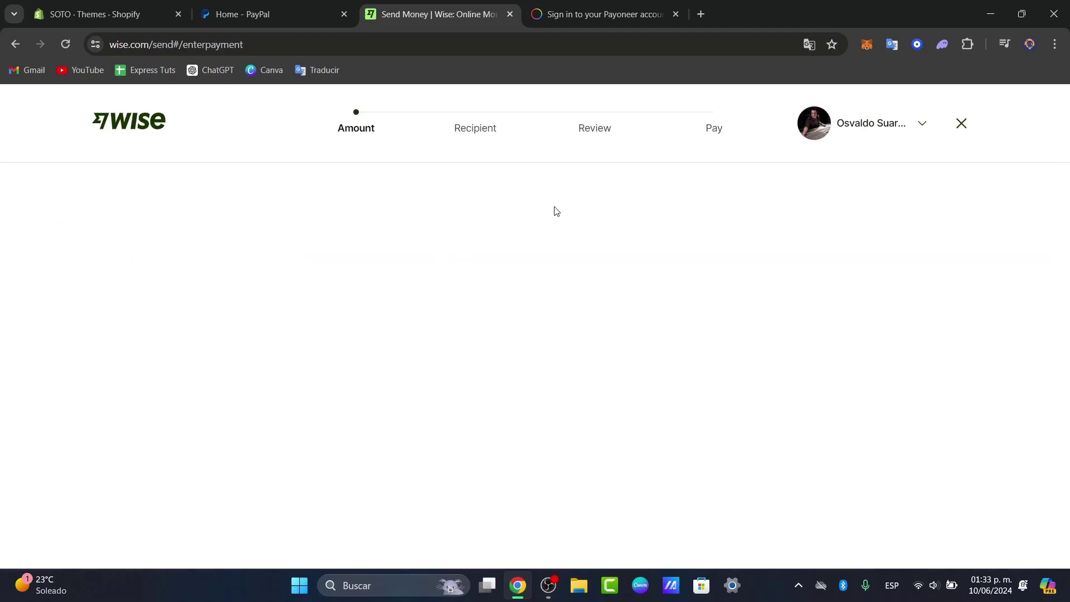
{"action": "scroll", "coordinate": [581, 419], "scroll_direction": "down", "scroll_amount": 2}
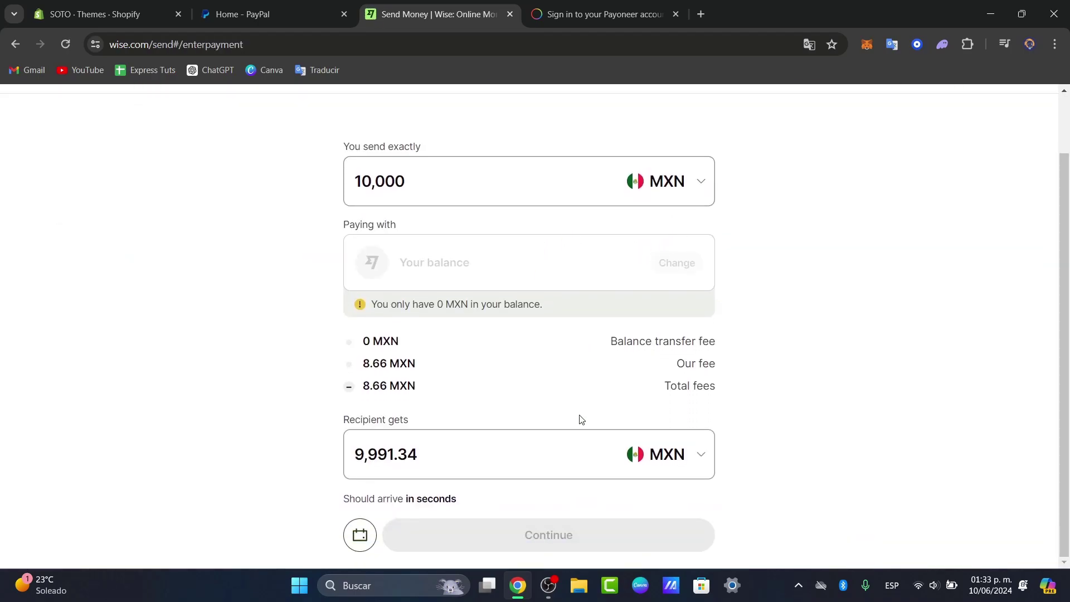
{"action": "key", "text": "Return"}
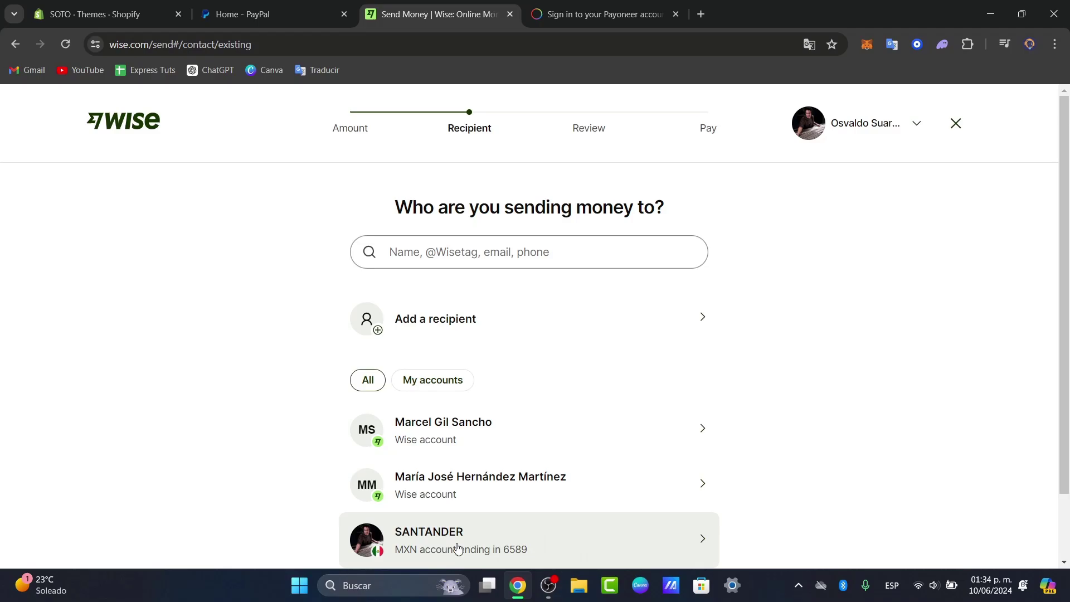
{"action": "left_click", "coordinate": [406, 548]}
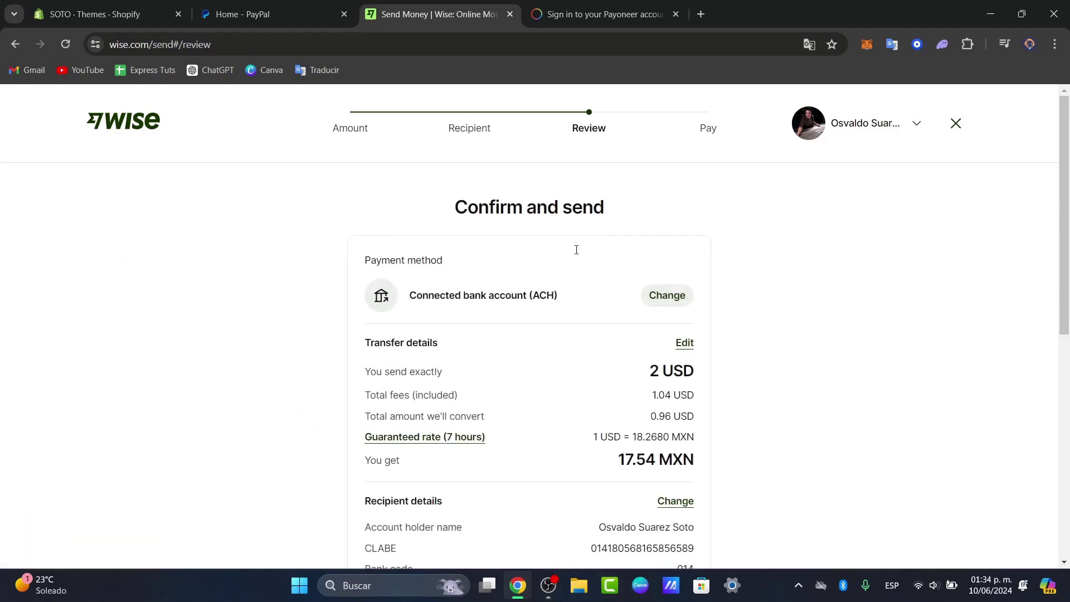
Look over the Confirm and send review, then return to the Wise home without sending
{"action": "scroll", "coordinate": [591, 262], "scroll_direction": "down", "scroll_amount": 6}
{"action": "scroll", "coordinate": [592, 271], "scroll_direction": "up", "scroll_amount": 3}
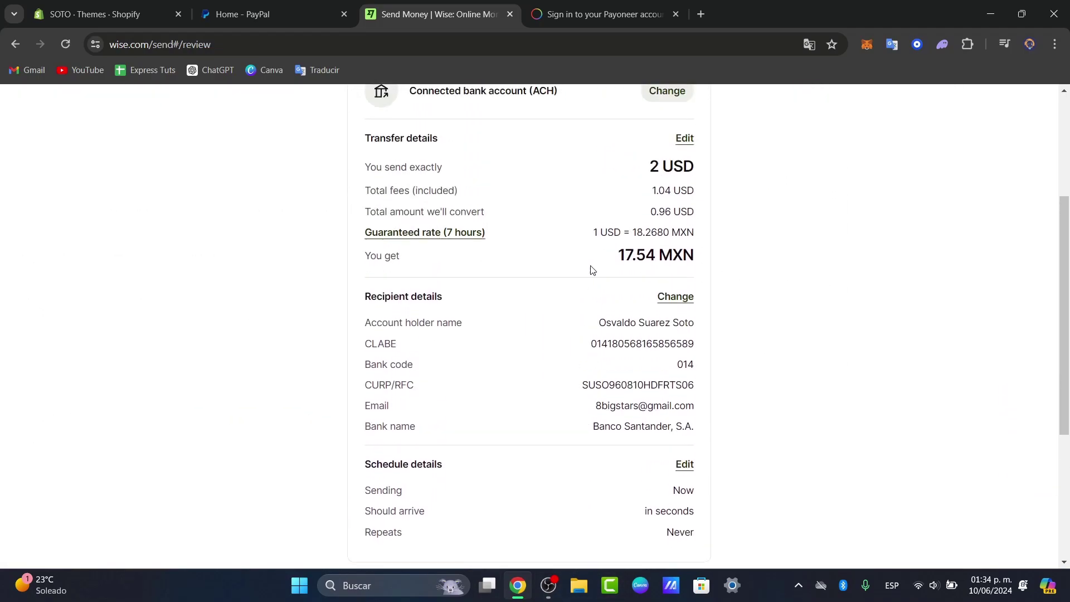
{"action": "scroll", "coordinate": [593, 270], "scroll_direction": "up", "scroll_amount": 1}
{"action": "scroll", "coordinate": [592, 270], "scroll_direction": "down", "scroll_amount": 5}
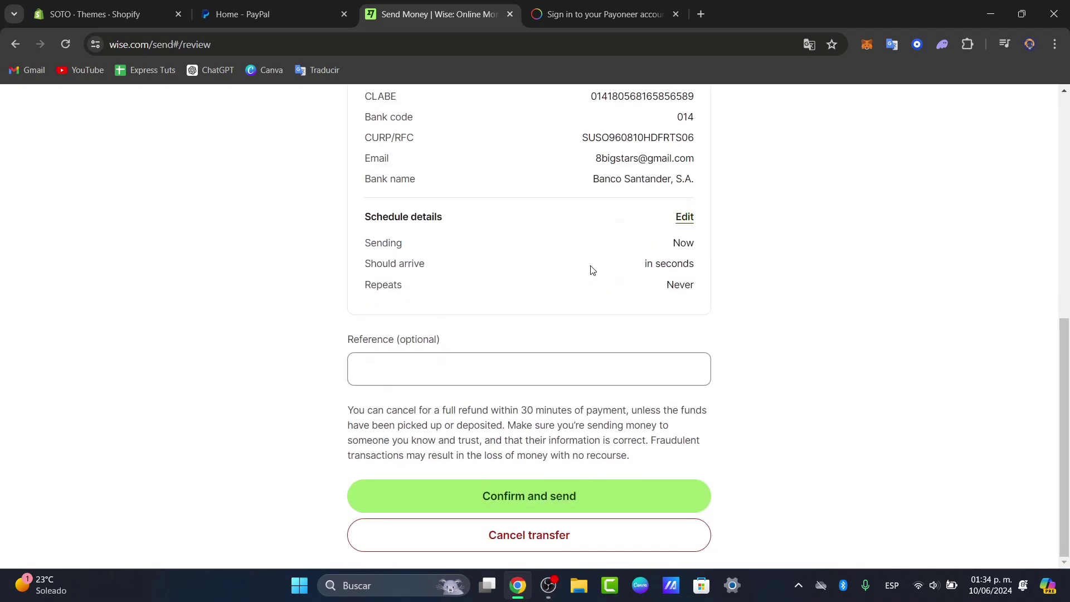
{"action": "scroll", "coordinate": [616, 463], "scroll_direction": "up", "scroll_amount": 7}
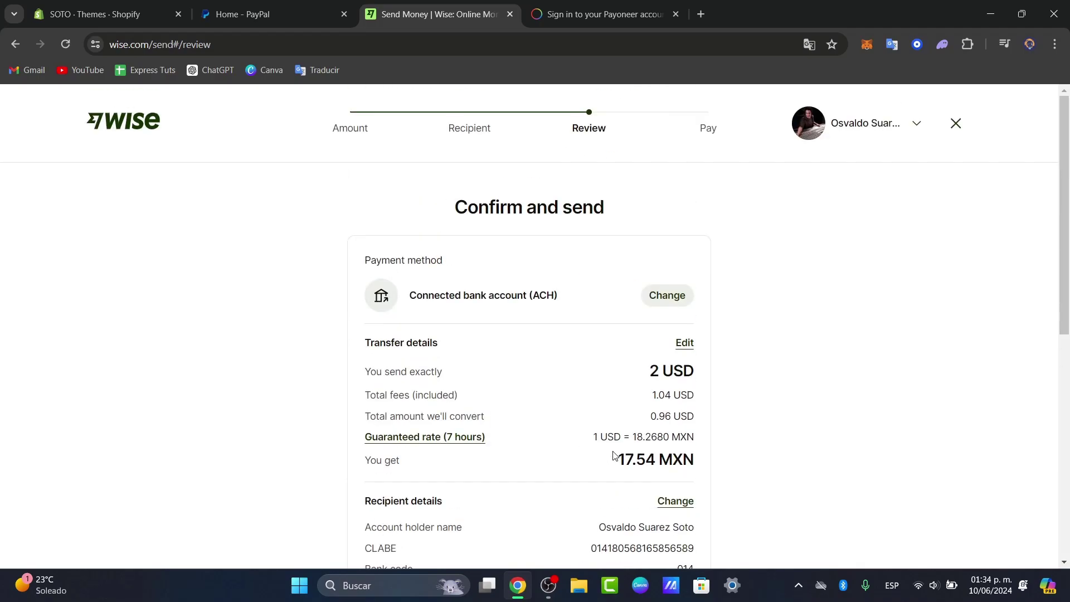
{"action": "left_click", "coordinate": [124, 120]}
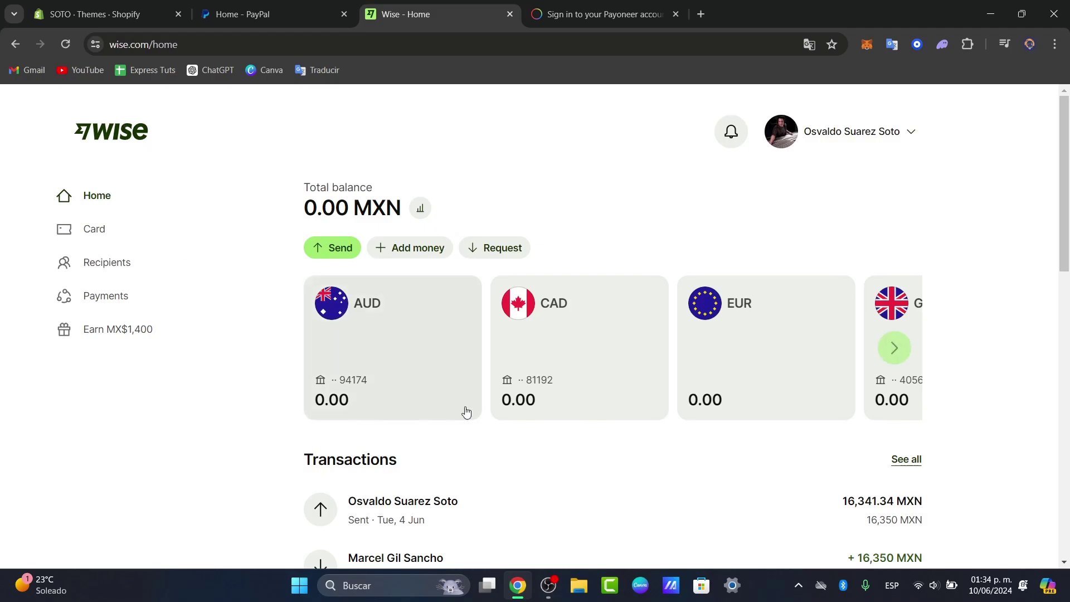
Sign in to Payoneer by entering the account email address and continuing to the password
{"action": "left_click", "coordinate": [608, 5]}
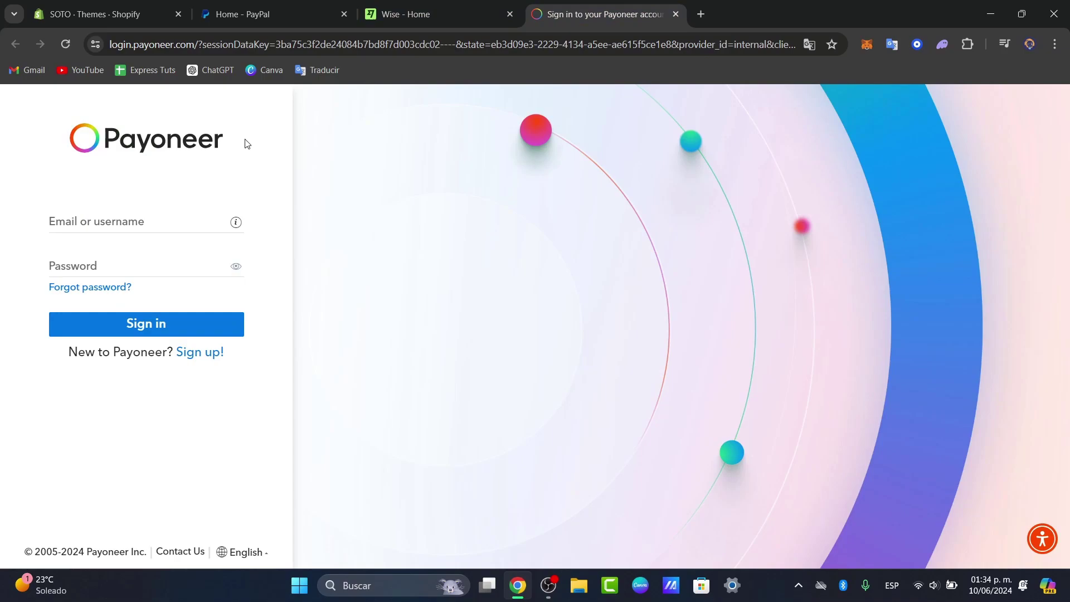
{"action": "left_click", "coordinate": [175, 221]}
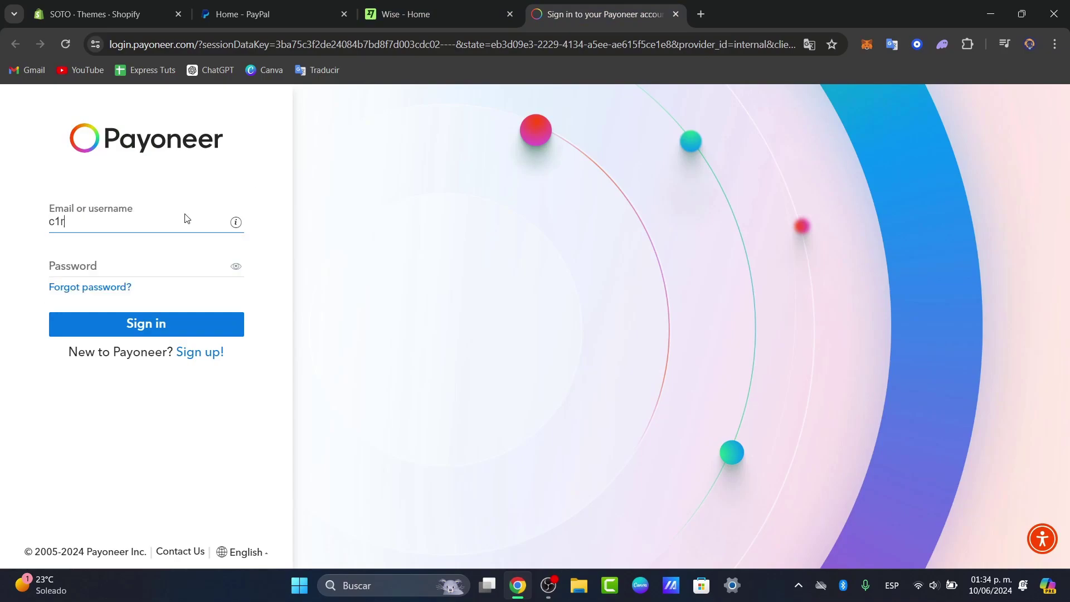
{"action": "key", "text": "Tab"}
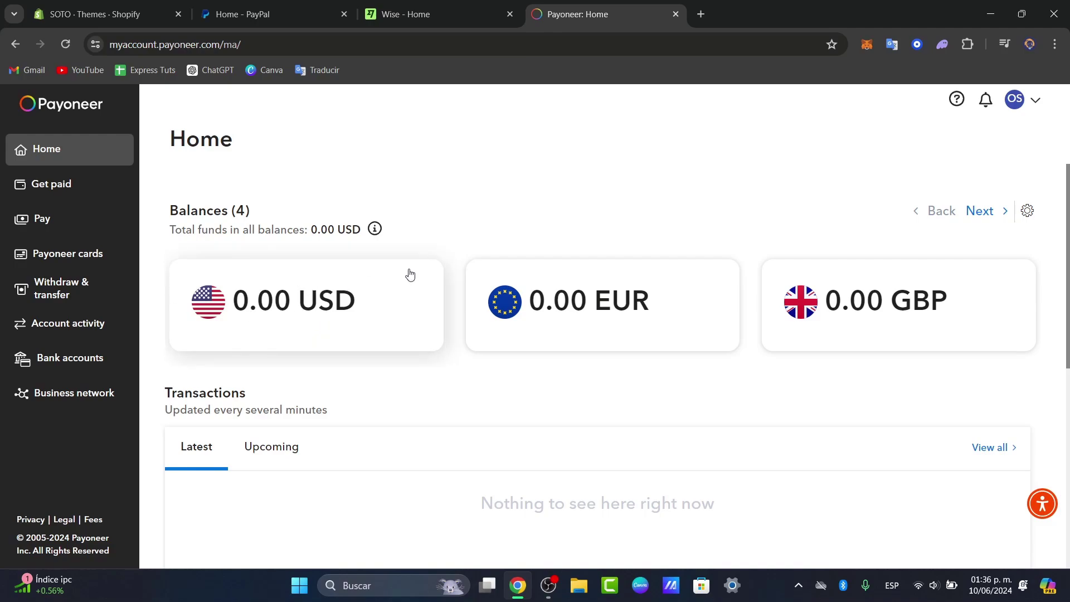
View Bank accounts and Receiving accounts in Payoneer Settings, then return to Get paid
{"action": "left_click", "coordinate": [1013, 103]}
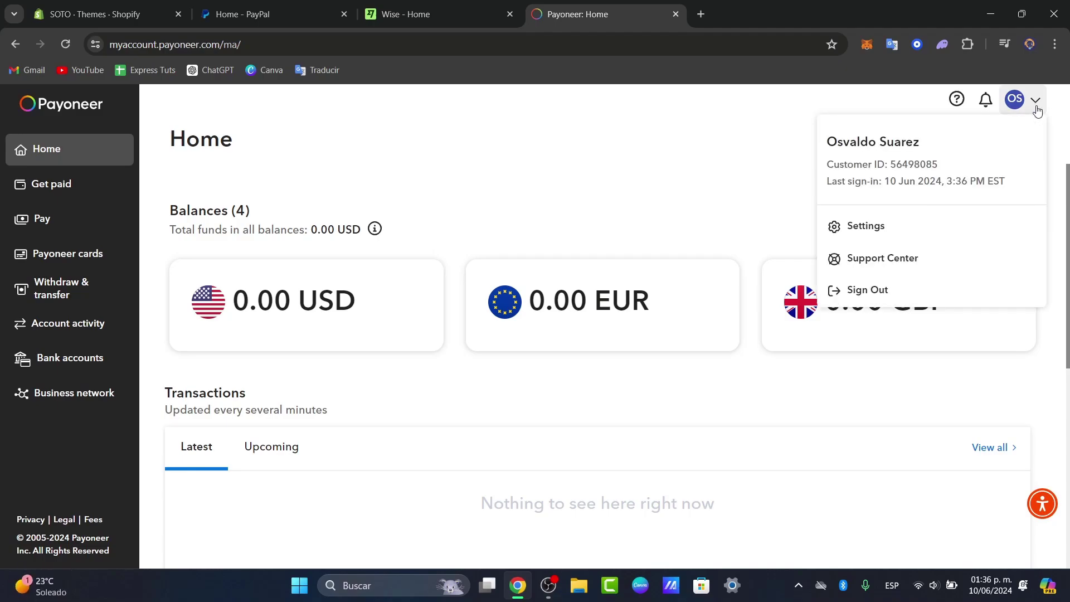
{"action": "left_click", "coordinate": [879, 228]}
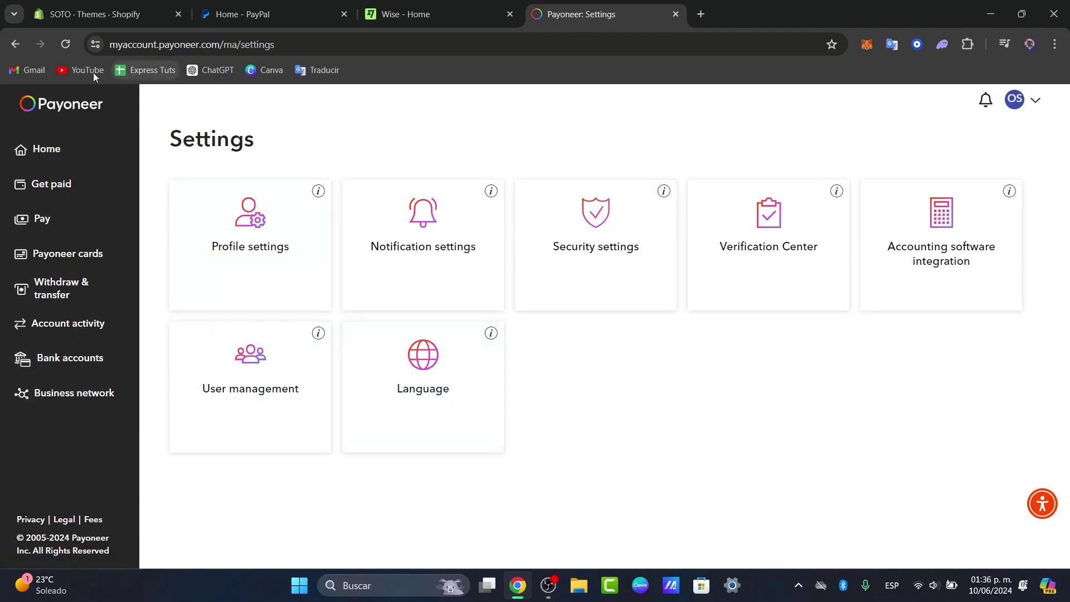
{"action": "left_click", "coordinate": [68, 357]}
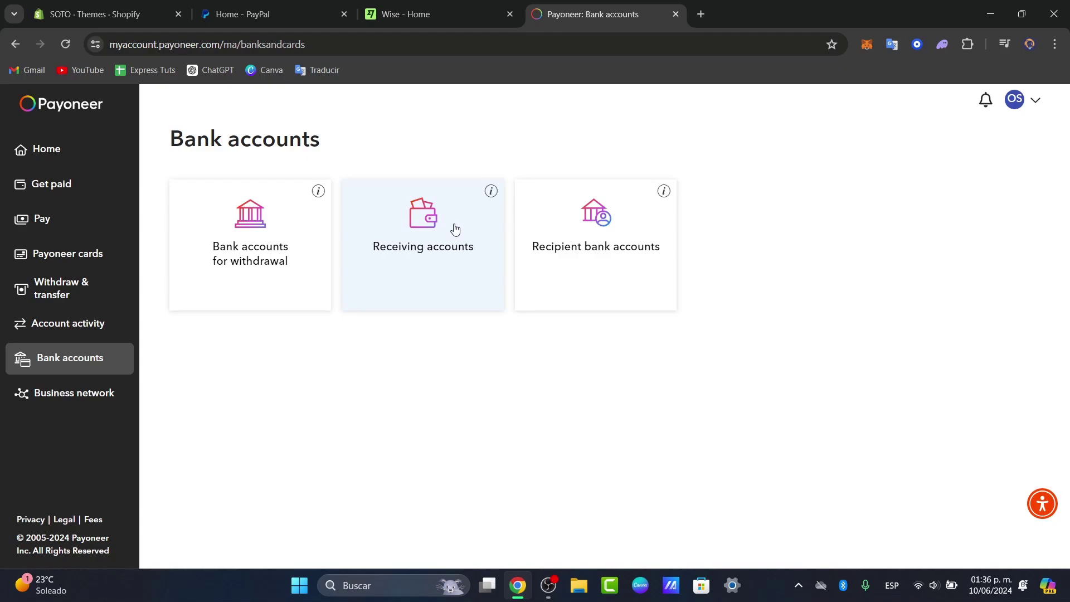
{"action": "left_click", "coordinate": [442, 269]}
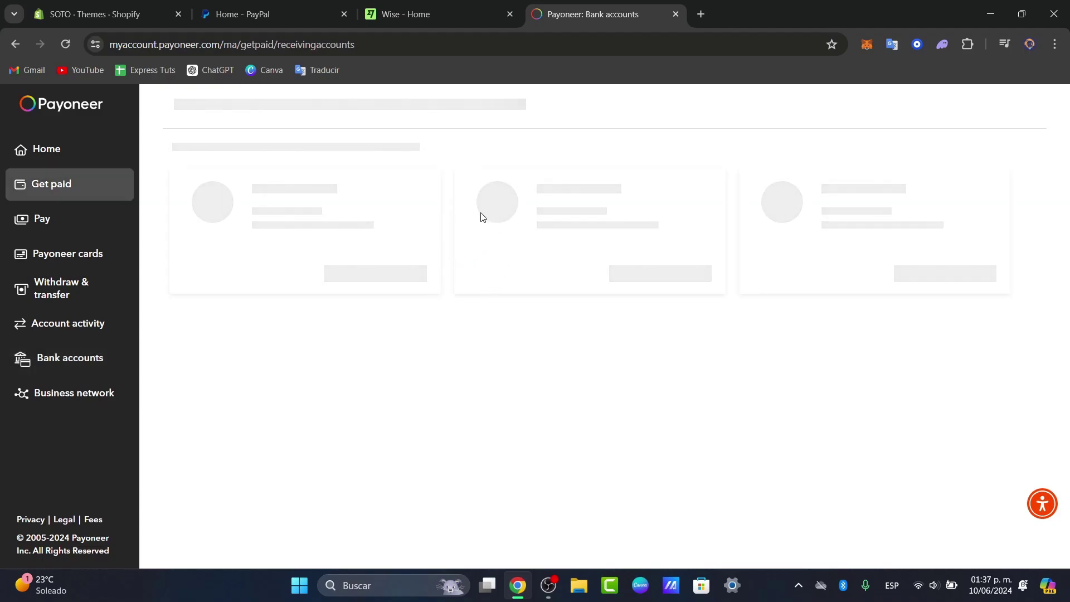
{"action": "scroll", "coordinate": [536, 357], "scroll_direction": "down", "scroll_amount": 3}
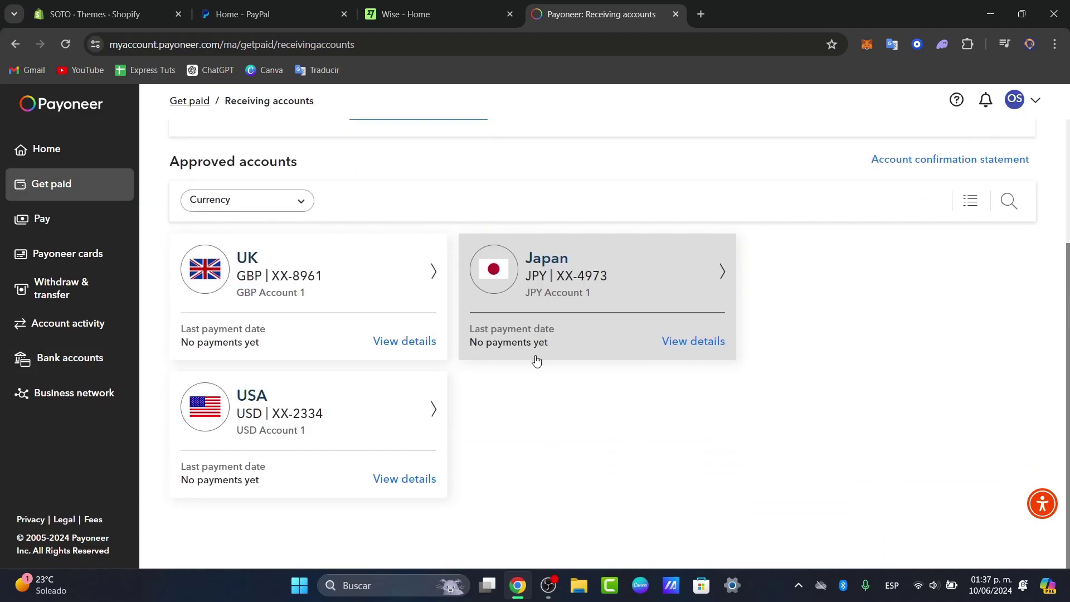
{"action": "scroll", "coordinate": [518, 399], "scroll_direction": "up", "scroll_amount": 3}
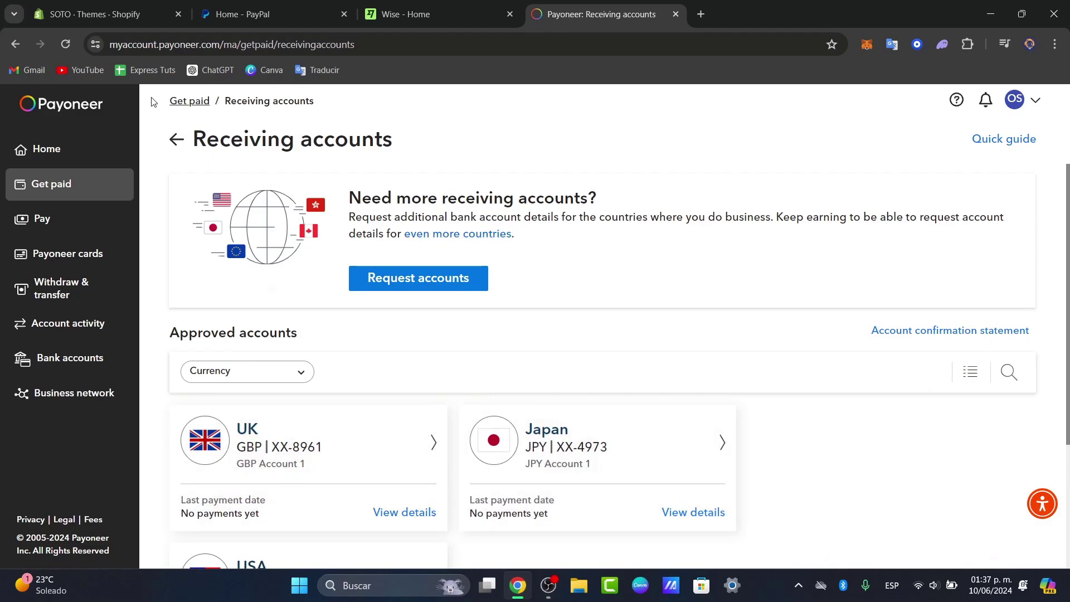
{"action": "left_click", "coordinate": [171, 144]}
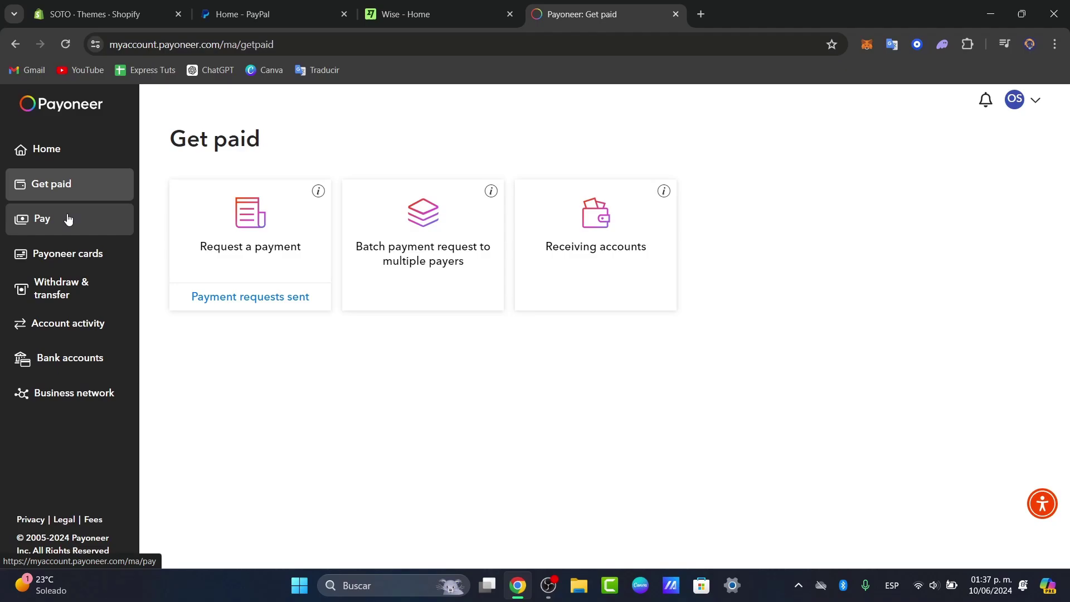
Start adding a recipient bank account under Pay > Manage recipient accounts with MXN currency
{"action": "left_click", "coordinate": [68, 219]}
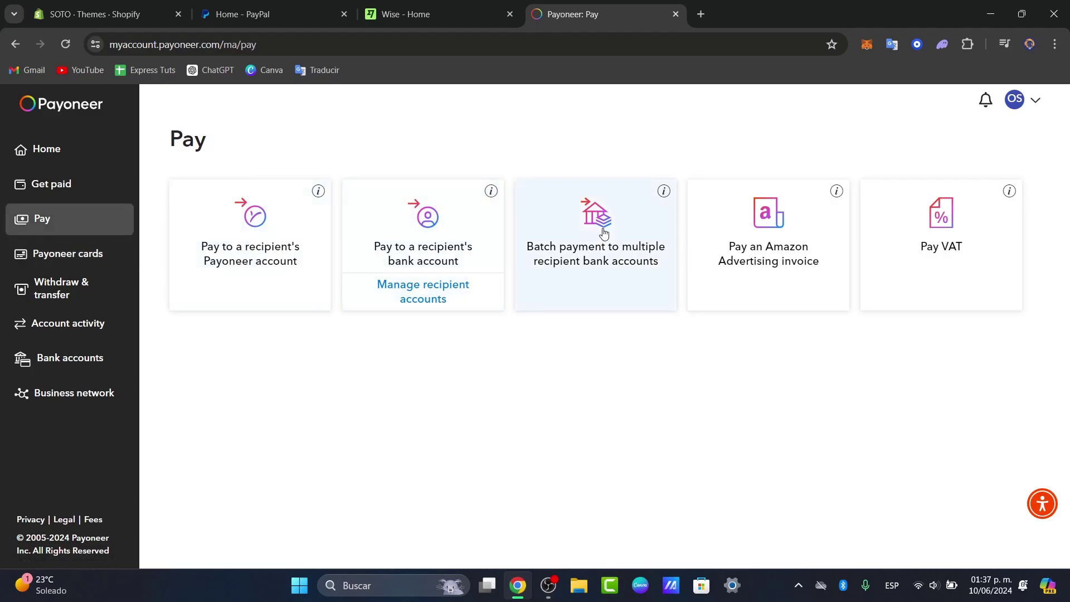
{"action": "left_click", "coordinate": [434, 299]}
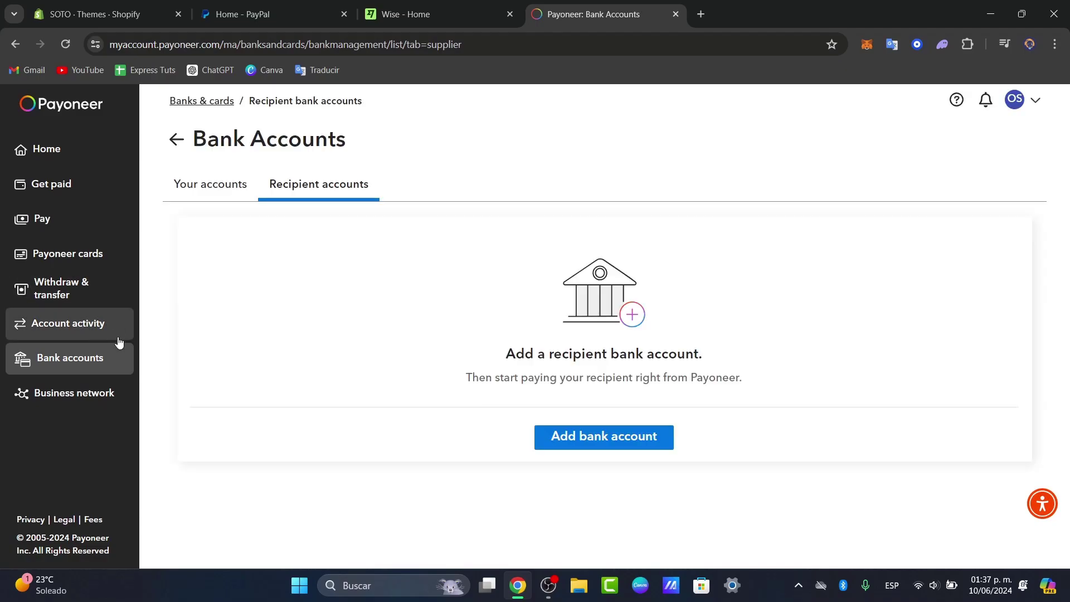
{"action": "left_click", "coordinate": [574, 444]}
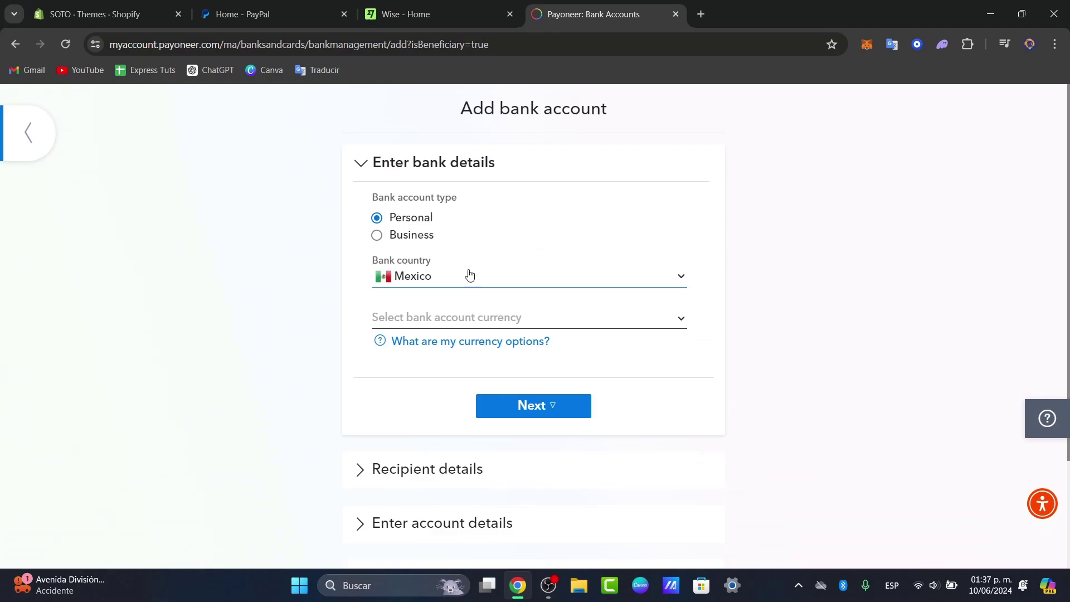
{"action": "left_click", "coordinate": [460, 324]}
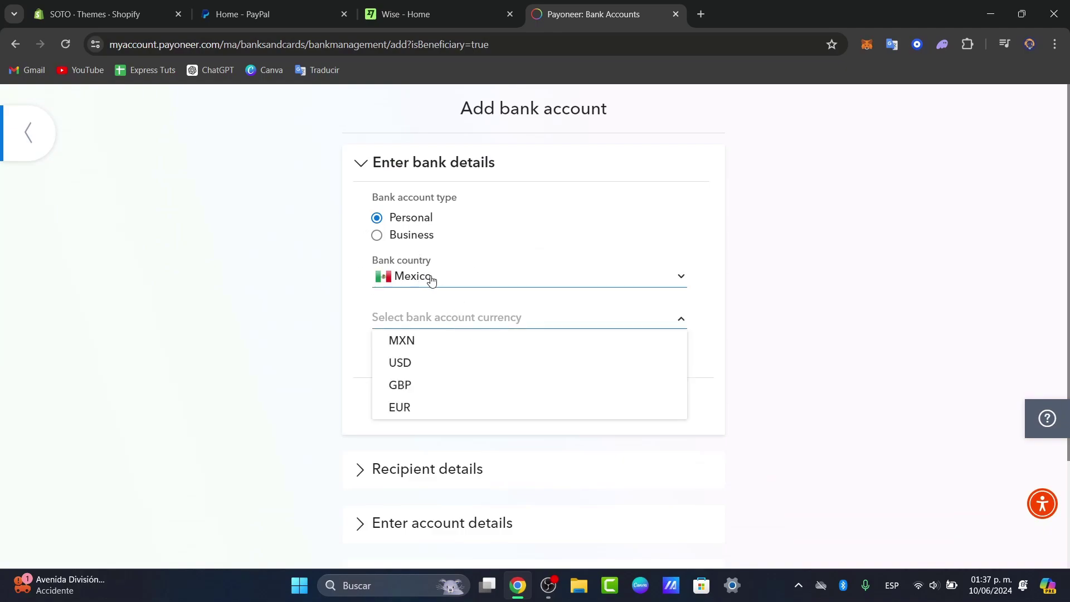
{"action": "left_click", "coordinate": [430, 347]}
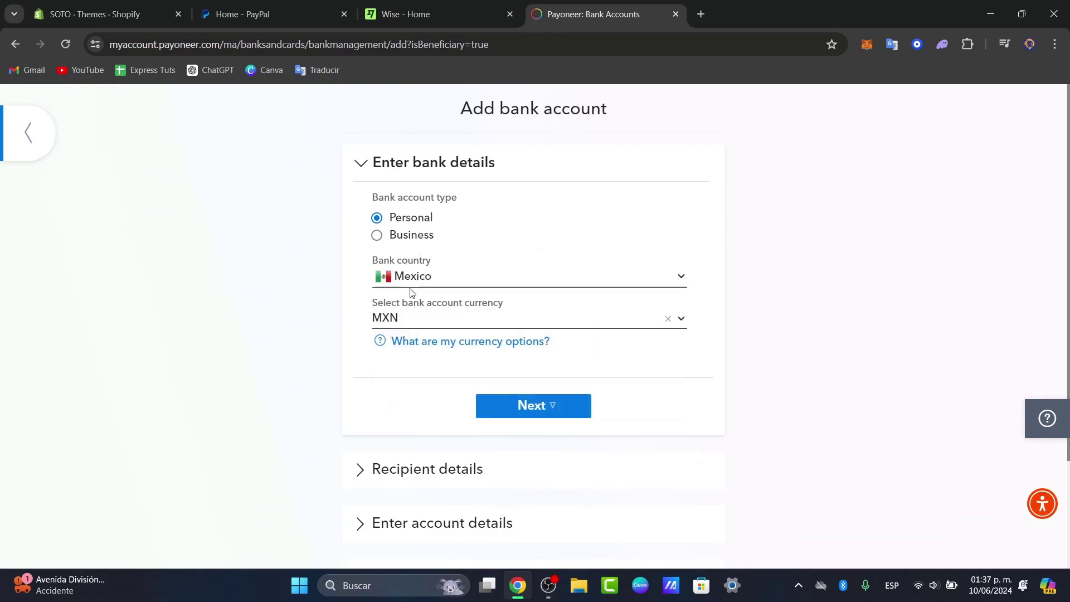
Continue to the Personal, Mexico recipient details form, then abandon it for Bank accounts
{"action": "left_click", "coordinate": [555, 409]}
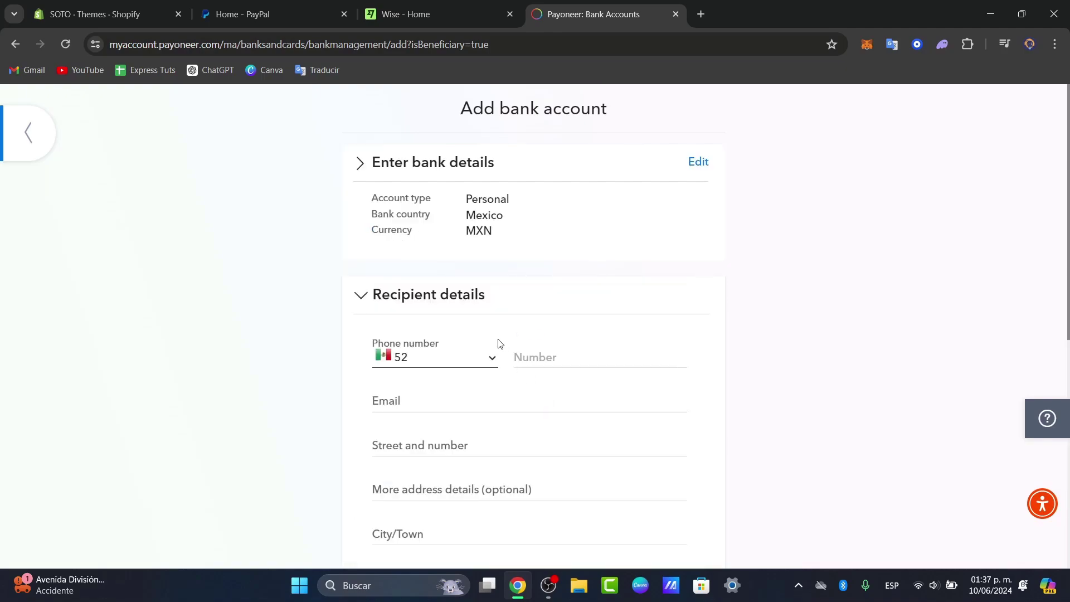
{"action": "scroll", "coordinate": [598, 386], "scroll_direction": "down", "scroll_amount": 8}
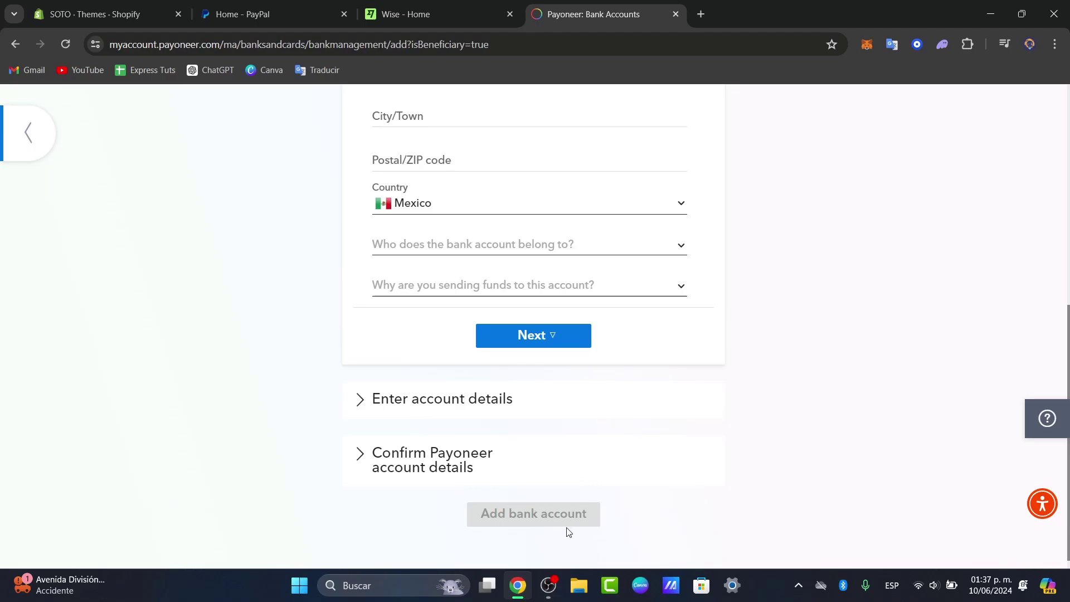
{"action": "scroll", "coordinate": [568, 531], "scroll_direction": "up", "scroll_amount": 8}
{"action": "left_click", "coordinate": [29, 142]}
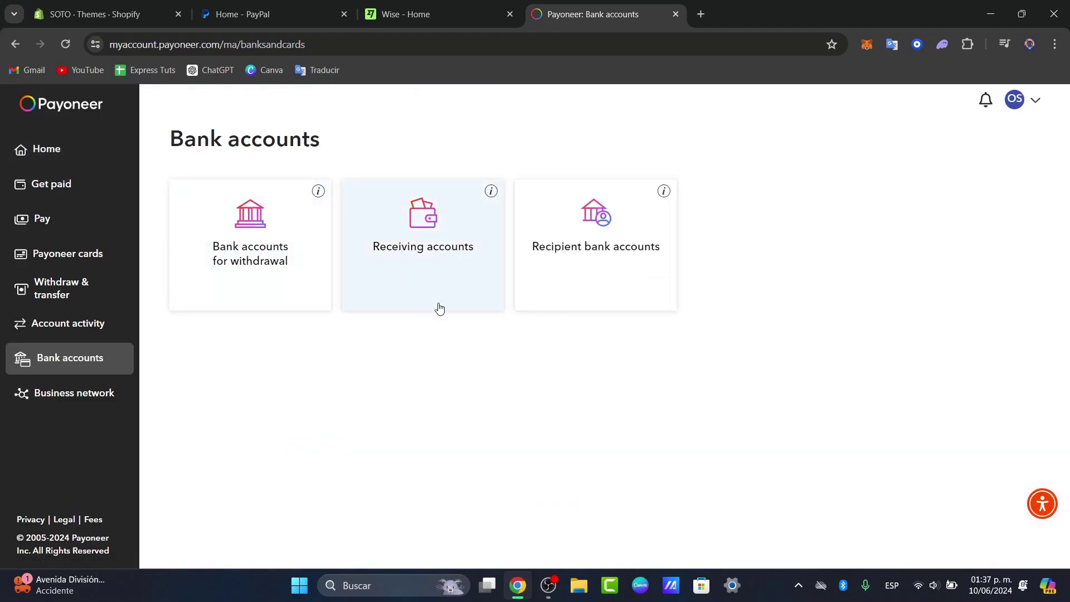
Return to the Payoneer Home dashboard showing 0.00 USD, EUR and GBP, then visit the Pay page
{"action": "left_click", "coordinate": [93, 155]}
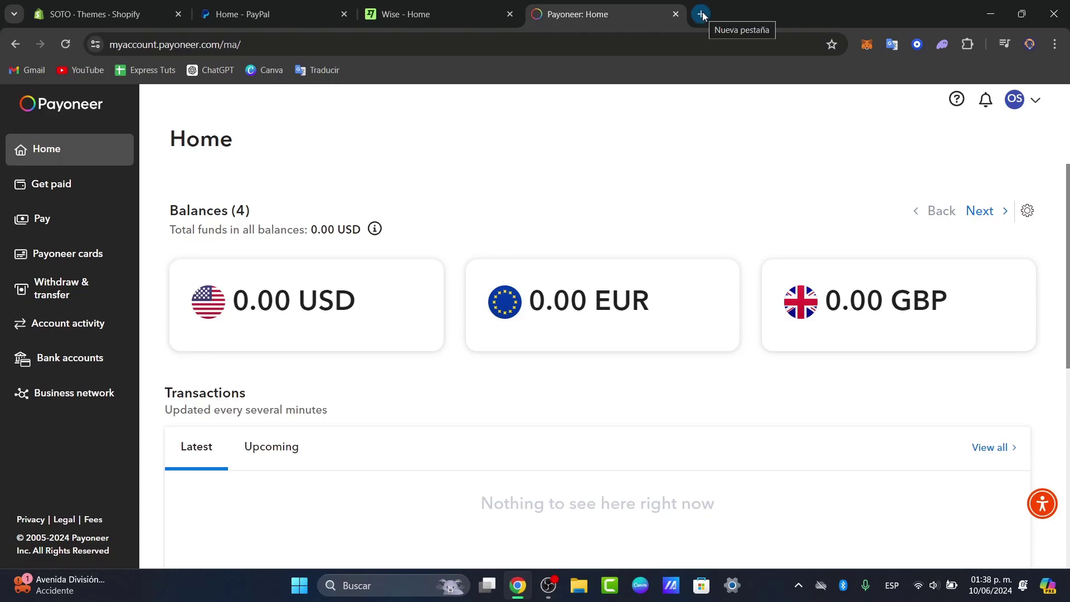
{"action": "scroll", "coordinate": [423, 333], "scroll_direction": "down", "scroll_amount": 5}
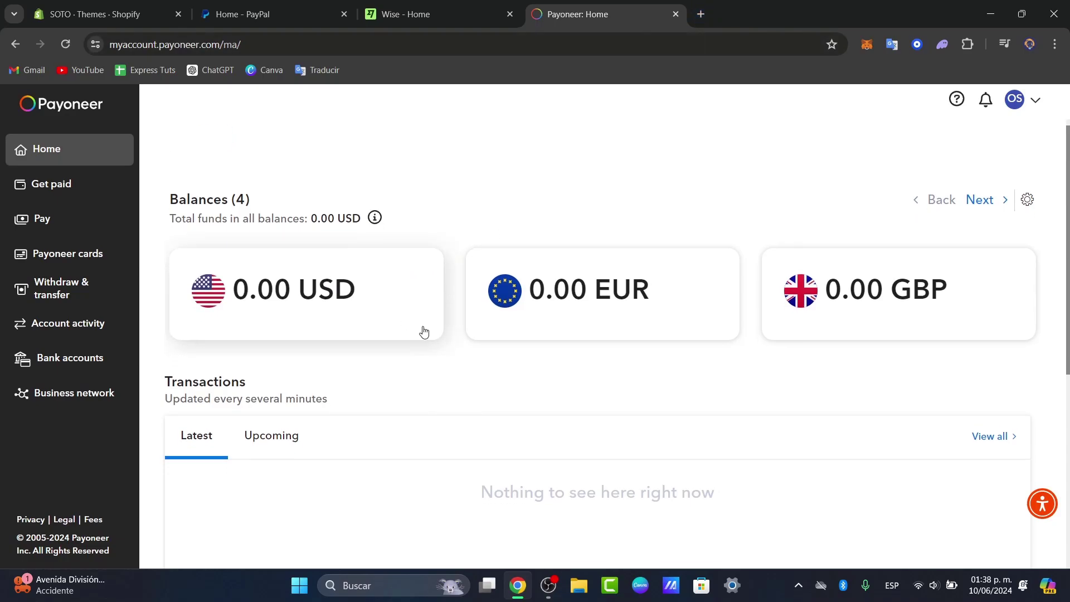
{"action": "scroll", "coordinate": [425, 336], "scroll_direction": "up", "scroll_amount": 5}
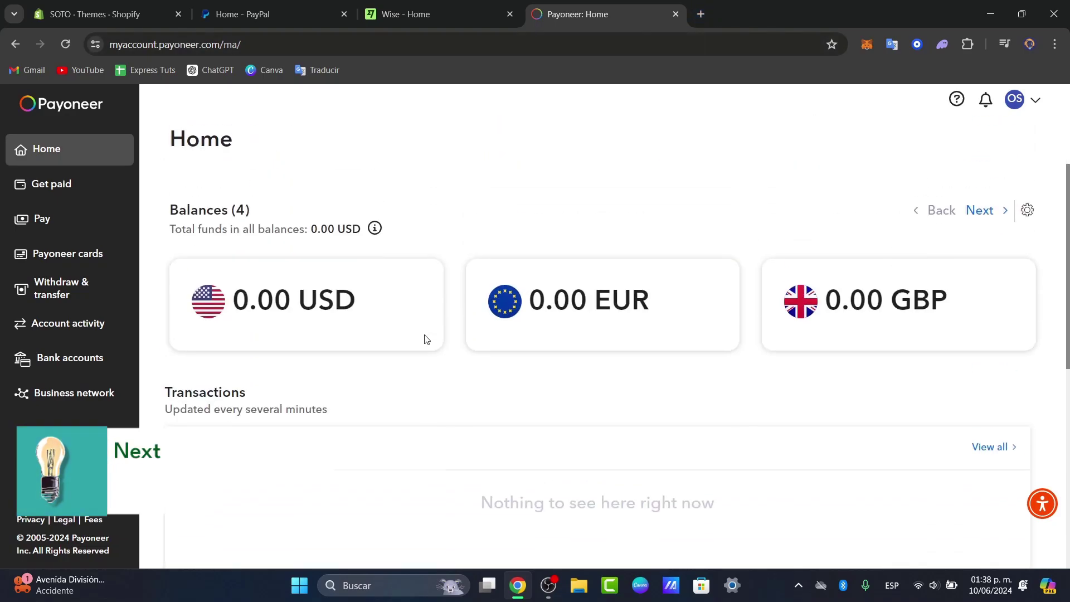
{"action": "left_click", "coordinate": [70, 223]}
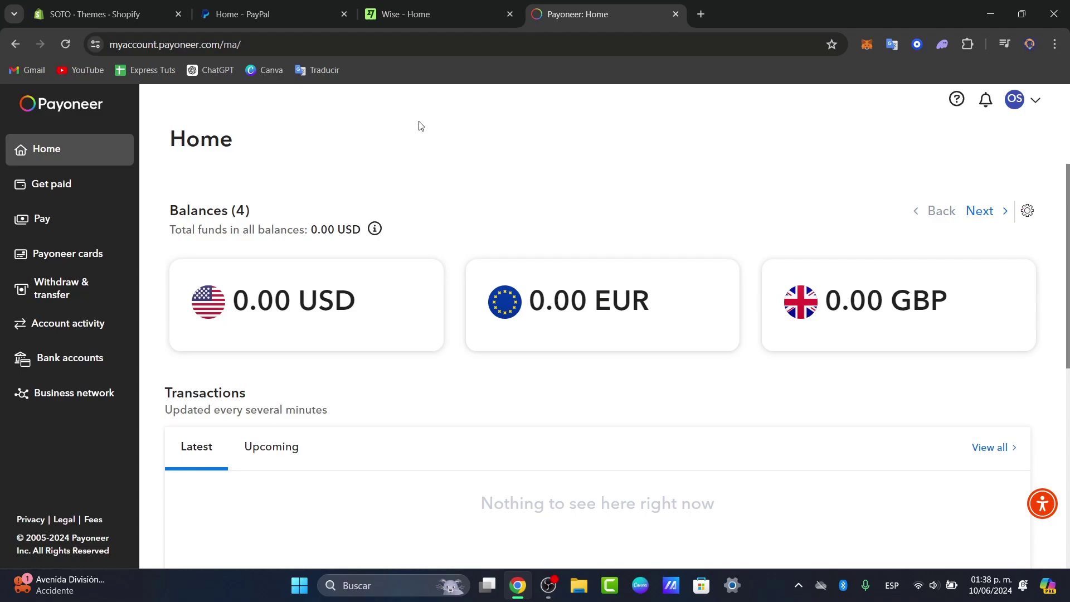
{"action": "left_click", "coordinate": [408, 12]}
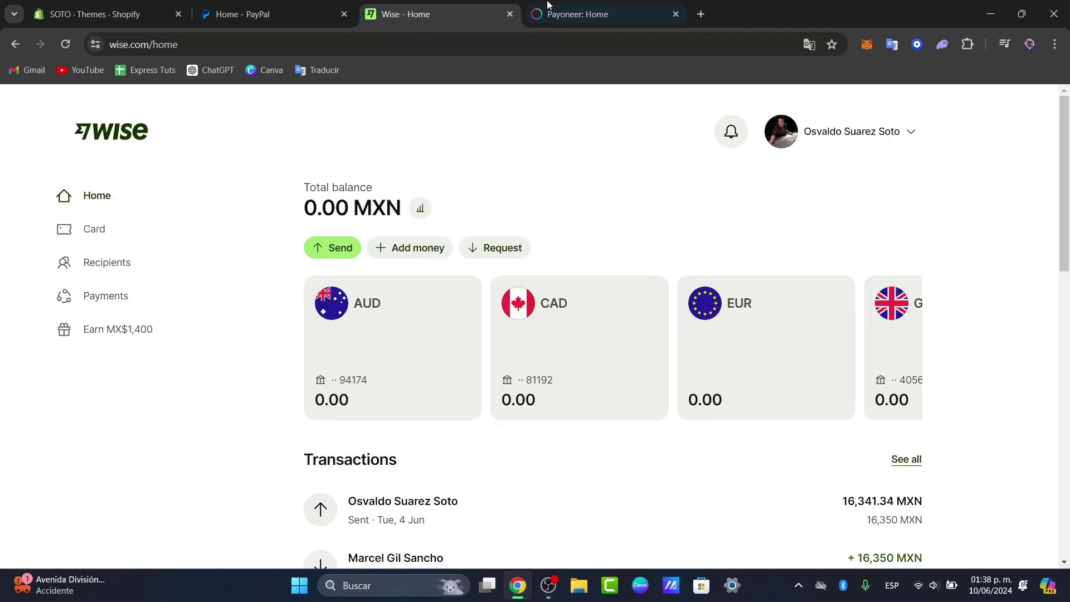
{"action": "left_click", "coordinate": [580, 7]}
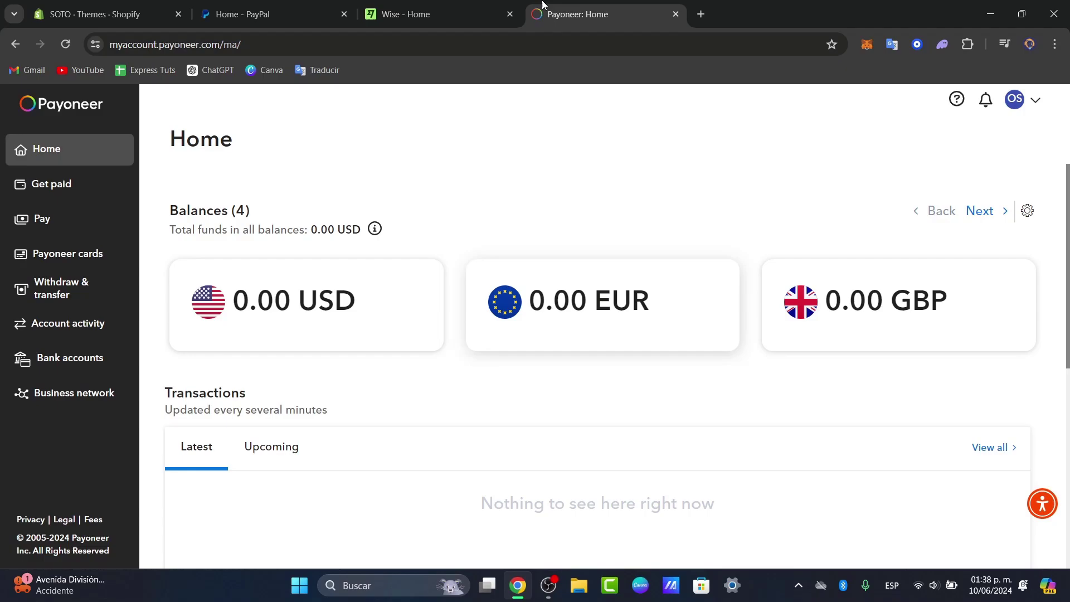
{"action": "left_click", "coordinate": [484, 7]}
{"action": "left_click", "coordinate": [568, 11]}
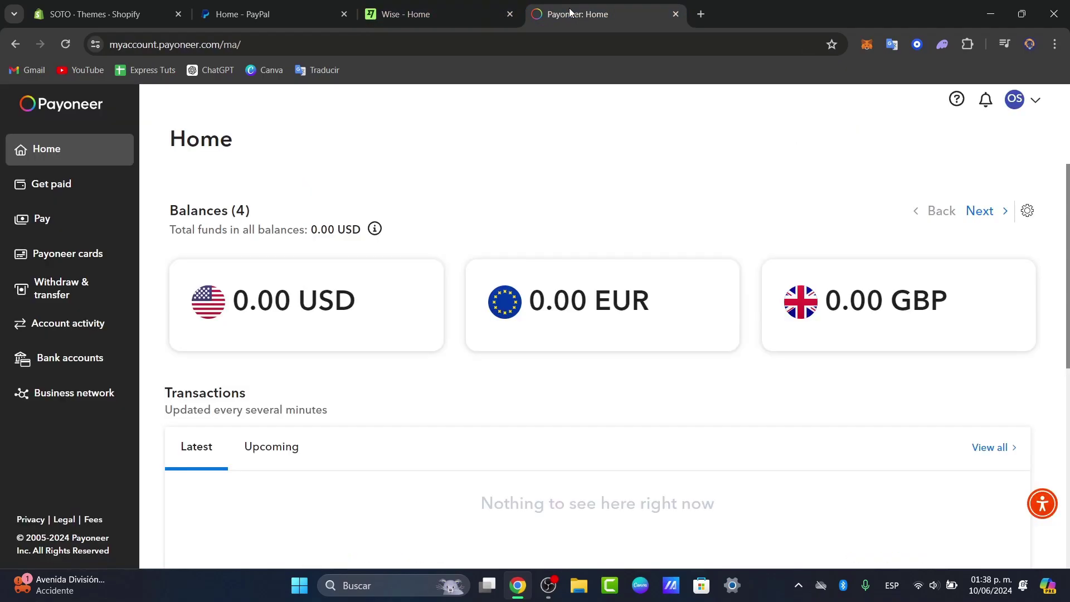